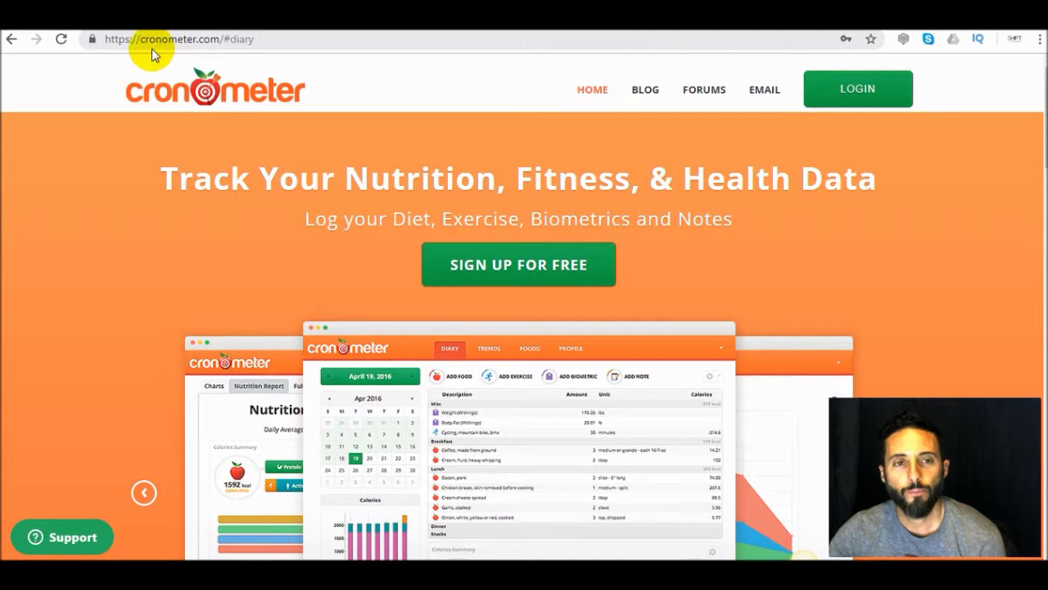
Log in to the Cronometer account from the website's home page with the saved credentials
left_click_drag(139, 39, 265, 37)
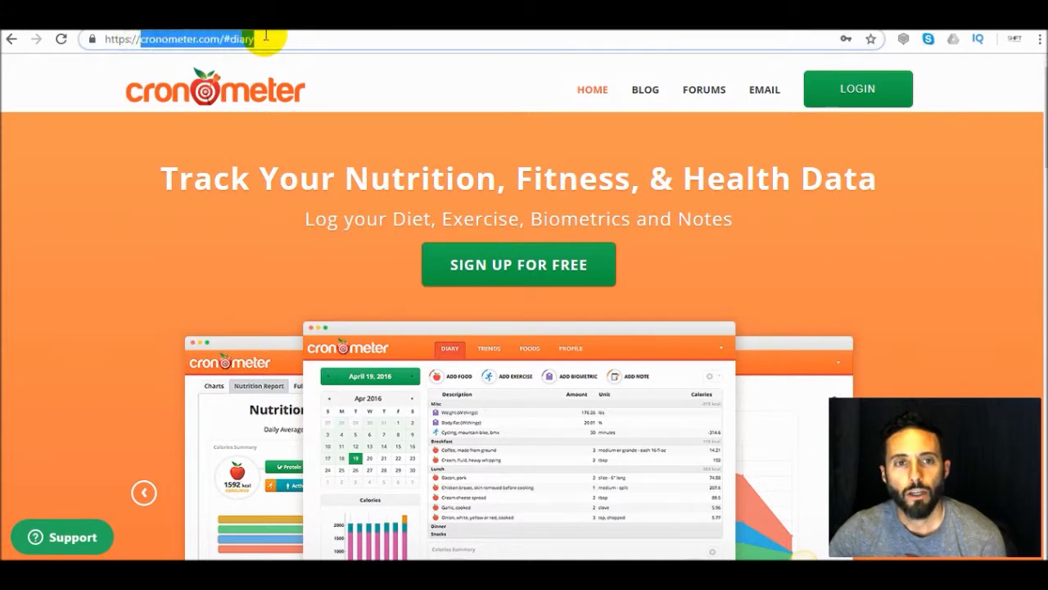
left_click(348, 79)
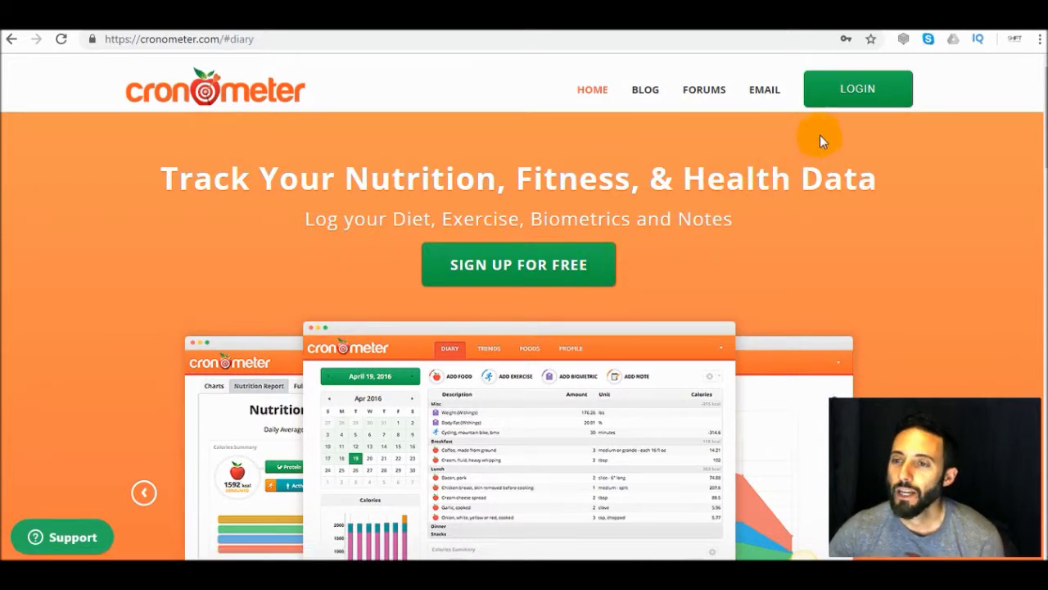
left_click(856, 105)
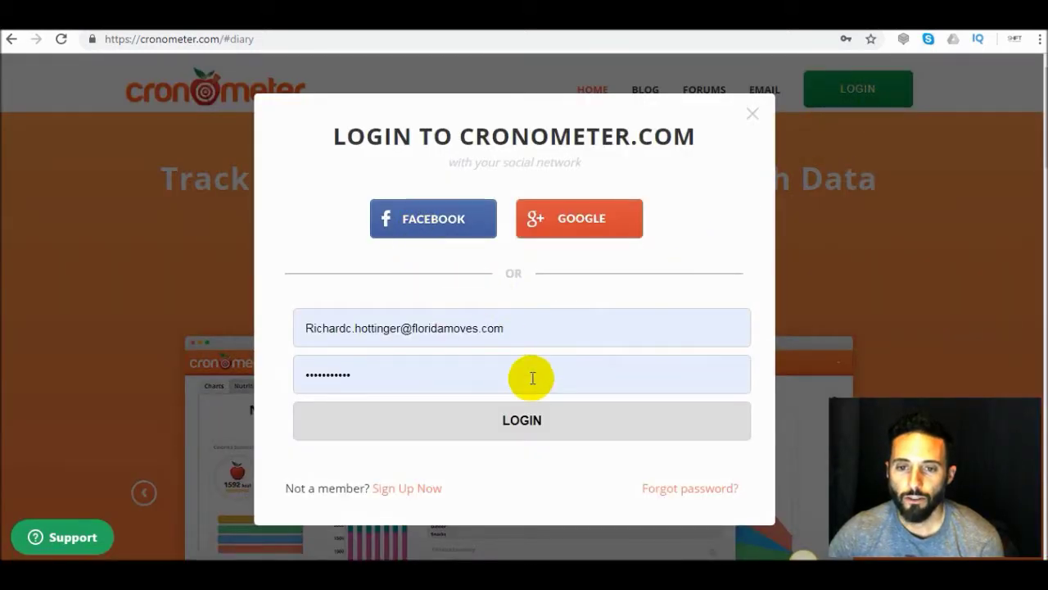
left_click(522, 428)
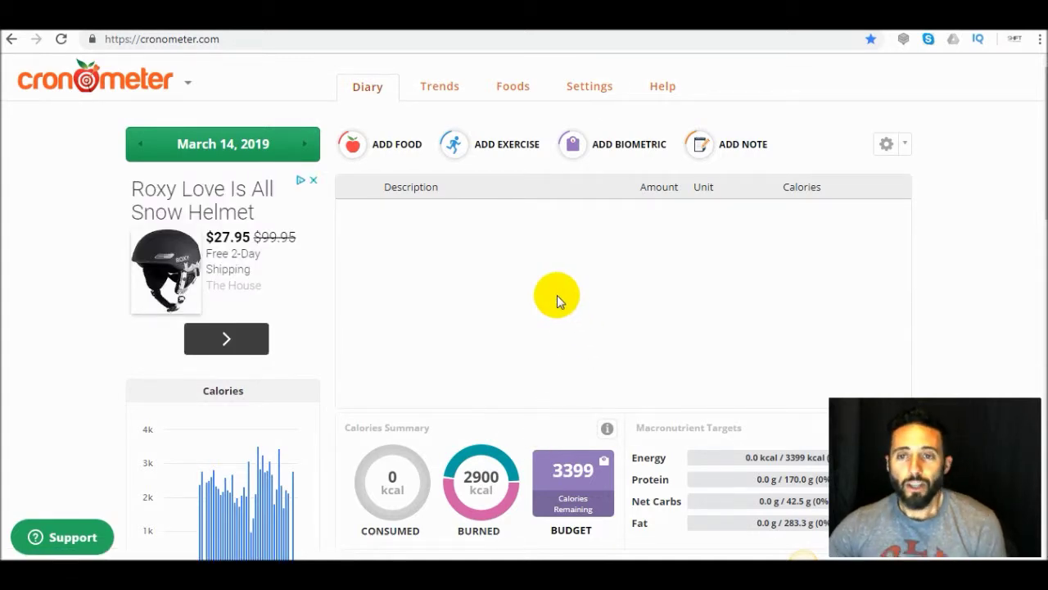
Look over the March 14, 2019 diary page, from the calorie summary and macronutrient targets down to the protein breakdown
scroll(557, 295, "down", 2)
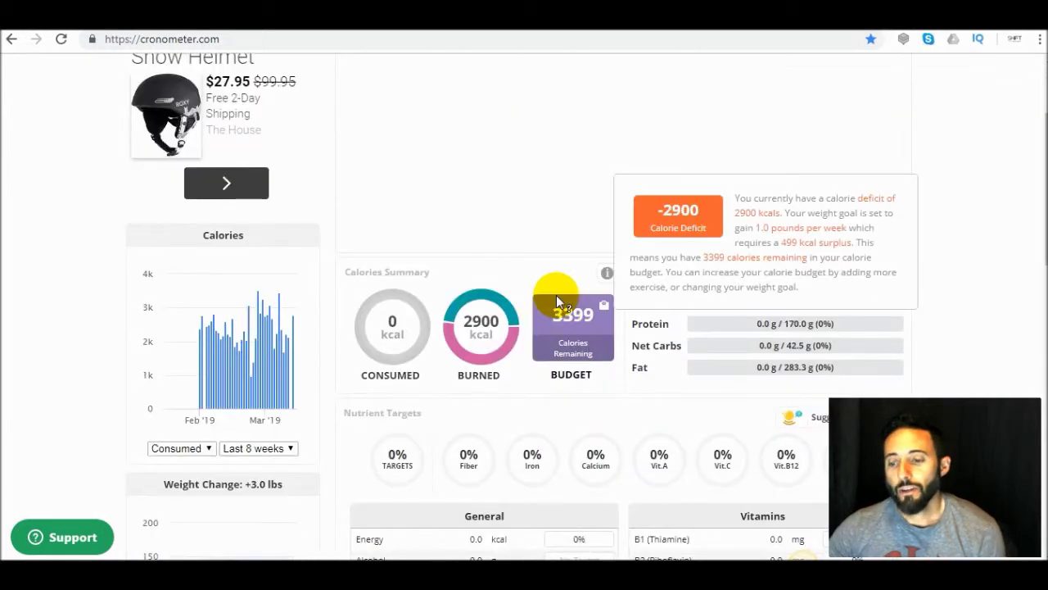
scroll(934, 172, "up", 2)
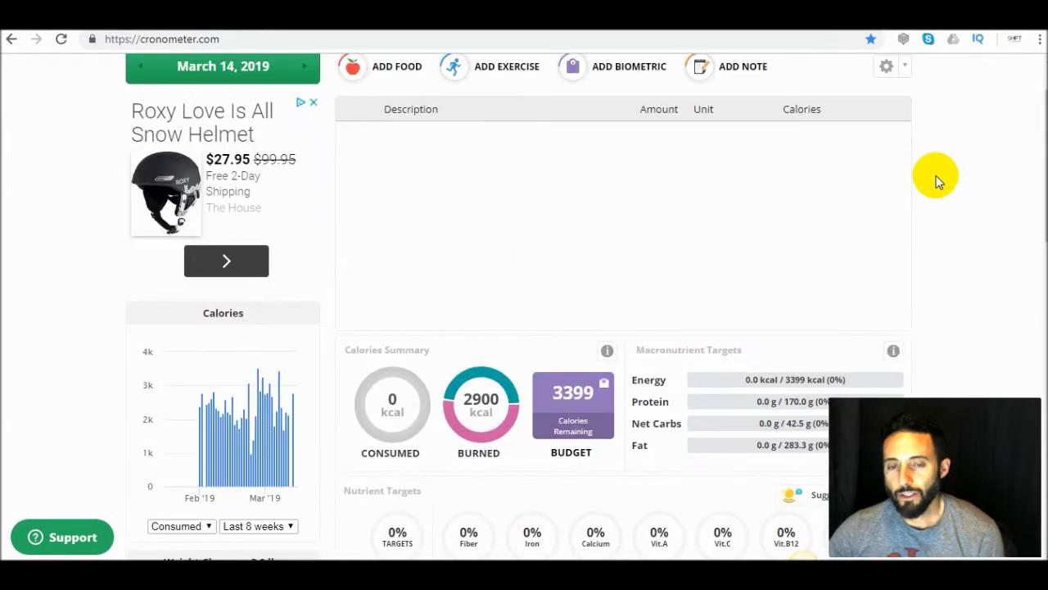
scroll(637, 259, "down", 1)
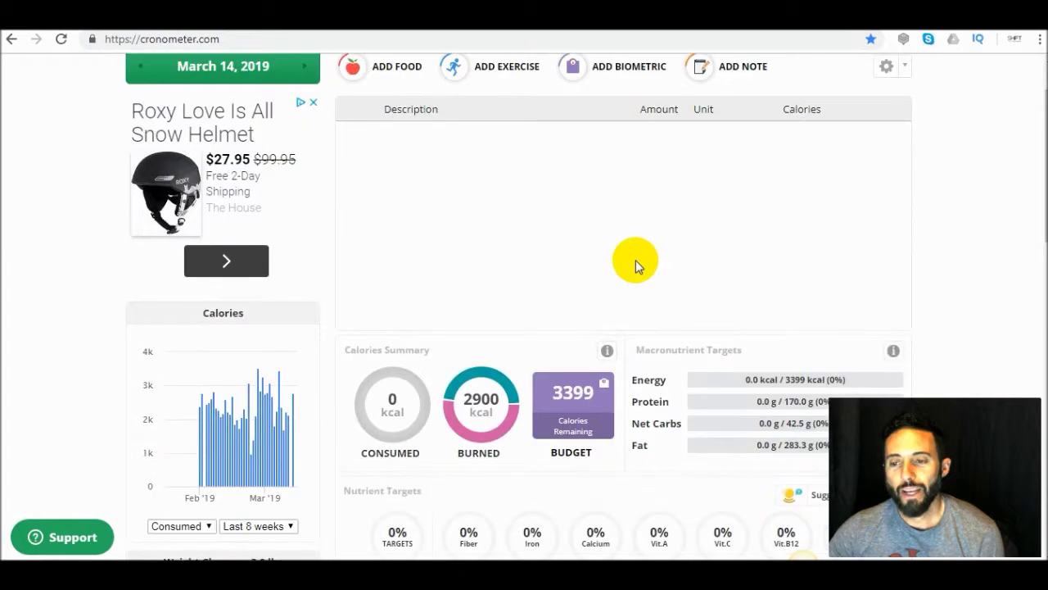
scroll(635, 260, "up", 1)
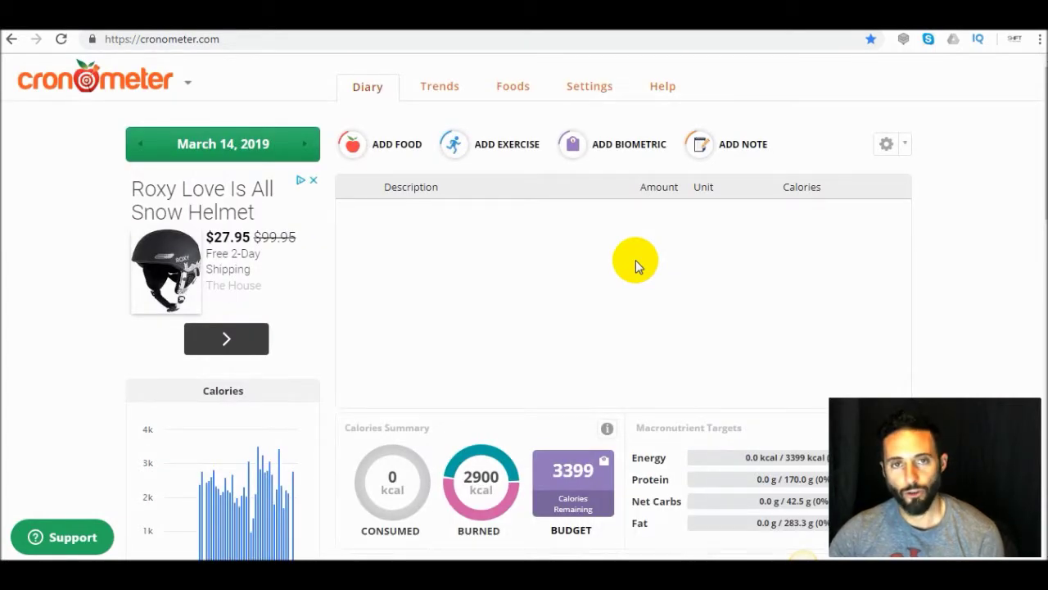
scroll(410, 243, "down", 10)
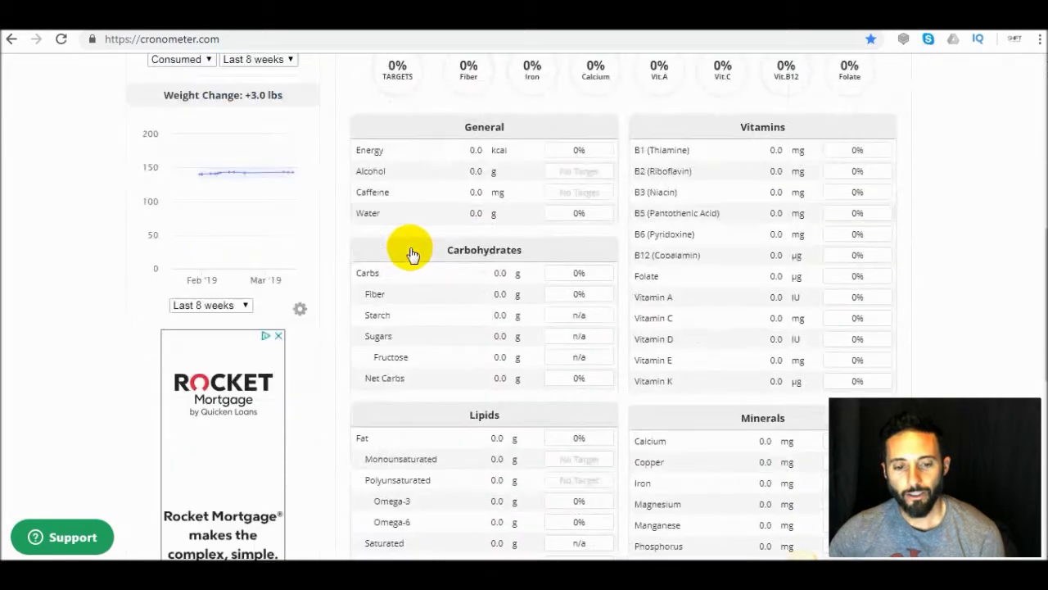
scroll(573, 278, "down", 2)
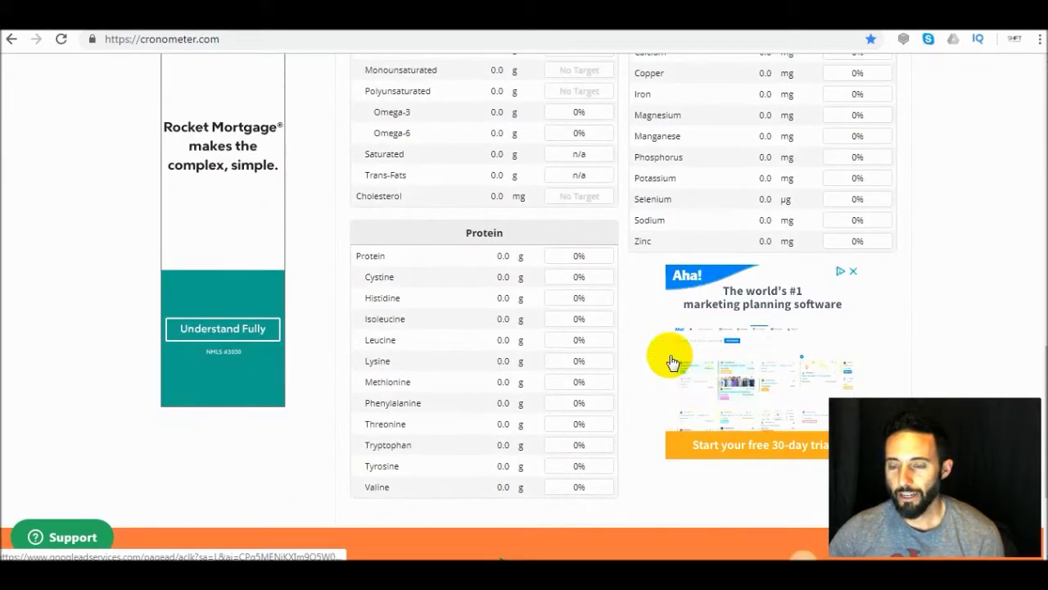
scroll(587, 314, "up", 1)
scroll(587, 314, "up", 8)
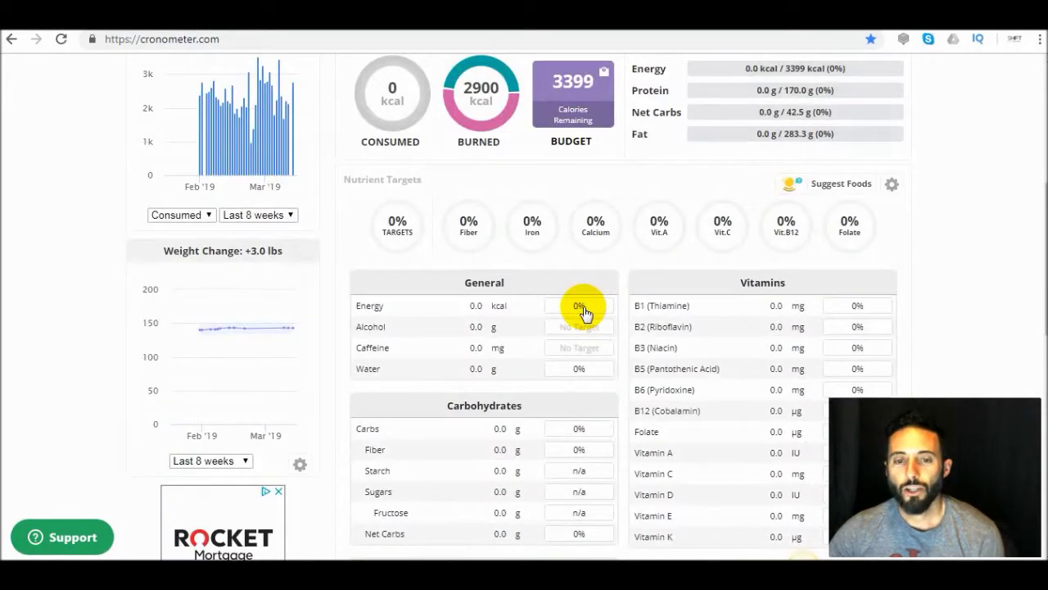
scroll(583, 310, "up", 3)
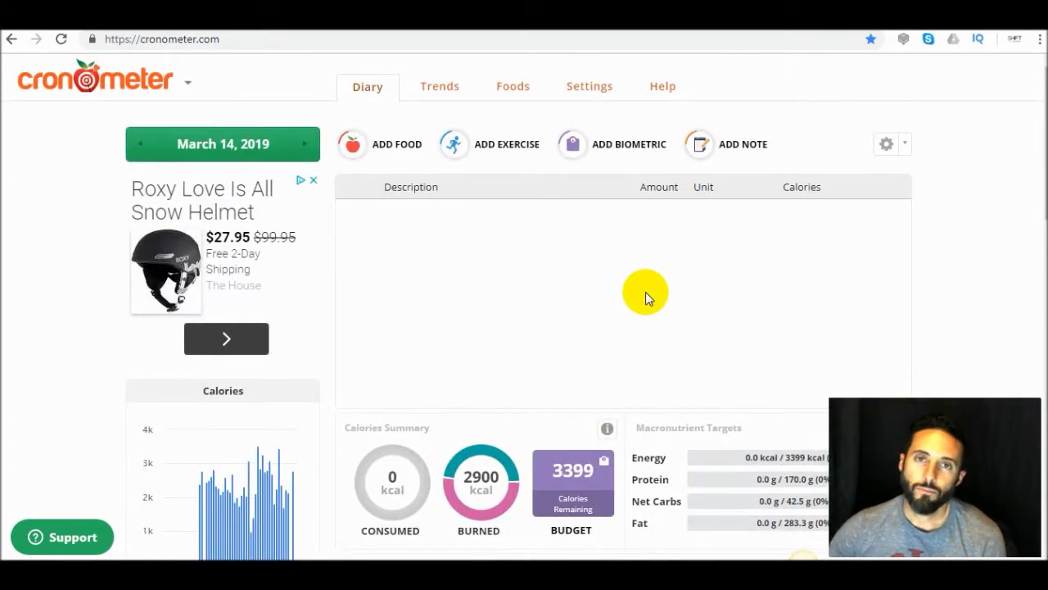
Examine the general, carbohydrate, lipid, protein, vitamin and mineral tables under the diary's nutrient targets
scroll(646, 291, "down", 3)
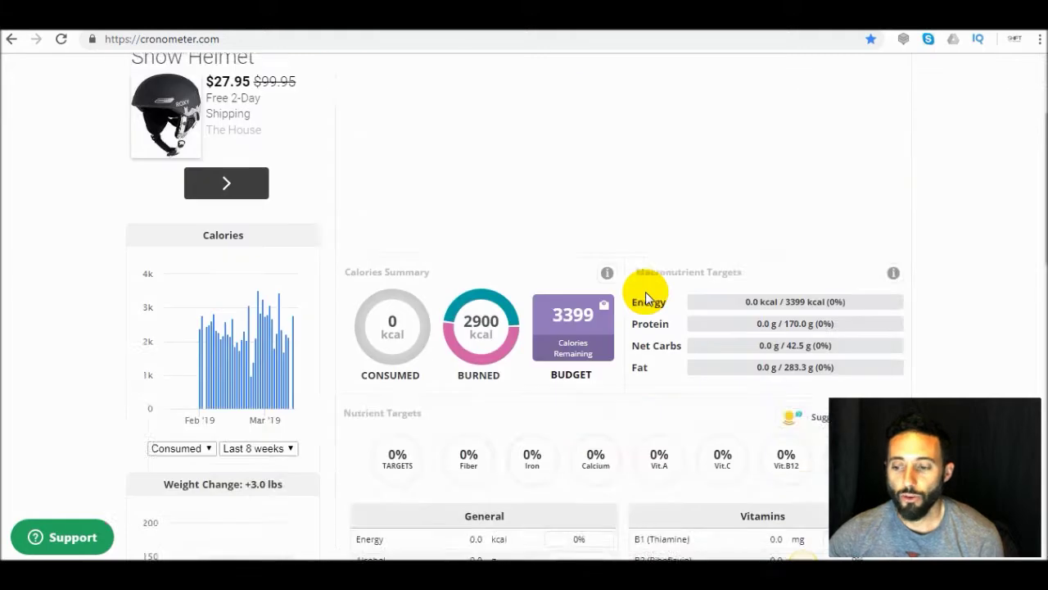
scroll(647, 293, "down", 5)
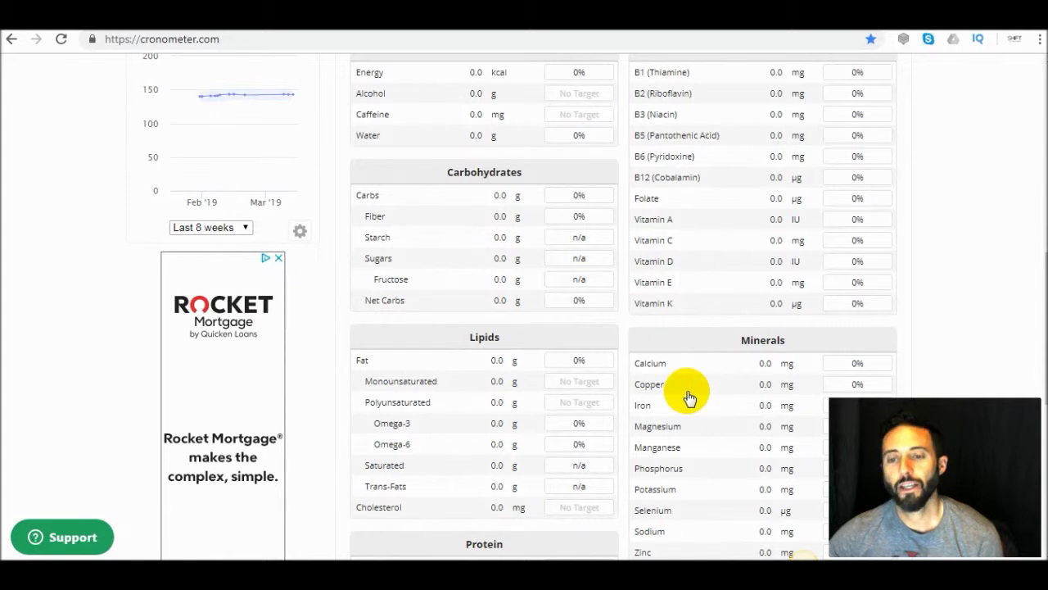
scroll(688, 398, "up", 1)
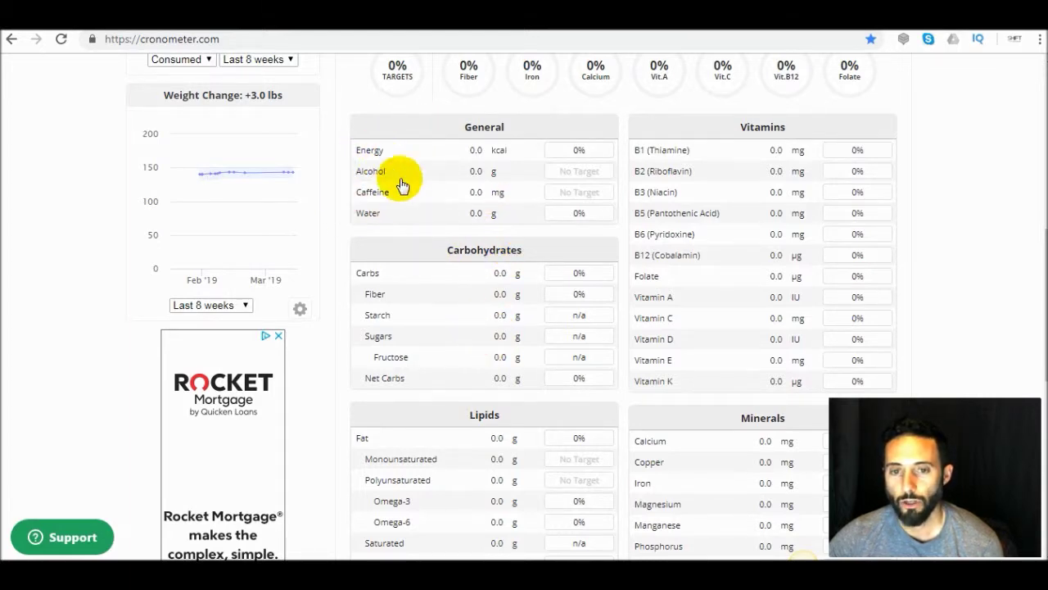
scroll(571, 368, "down", 2)
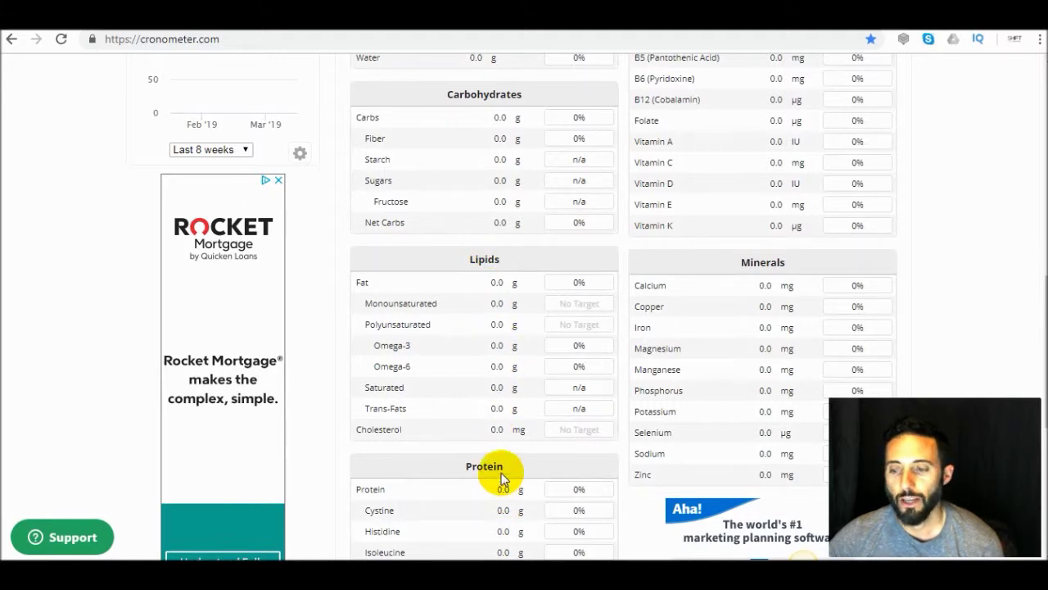
scroll(784, 271, "up", 1)
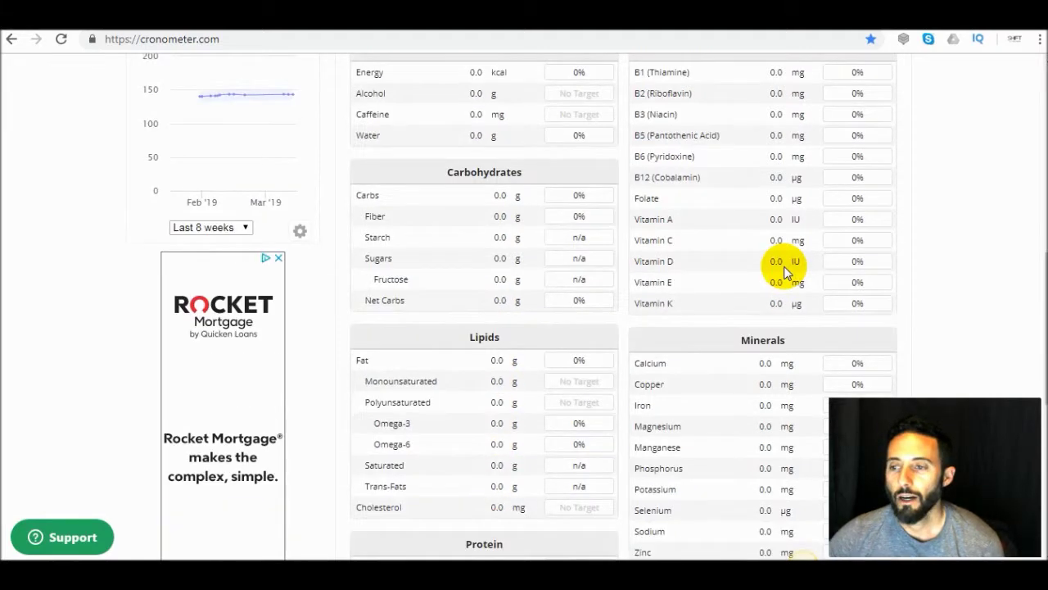
scroll(785, 271, "up", 1)
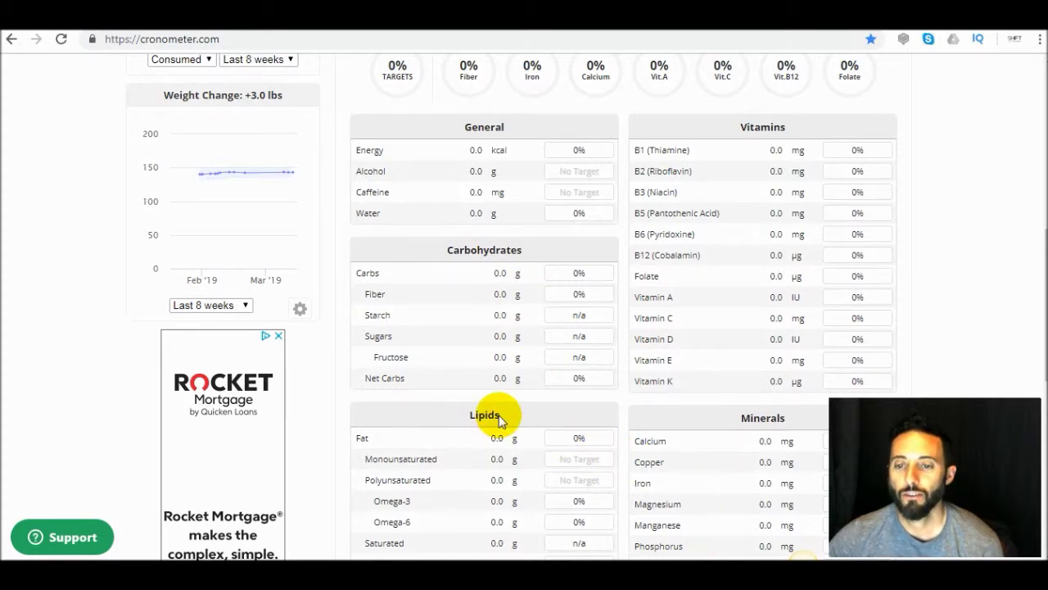
scroll(497, 417, "down", 2)
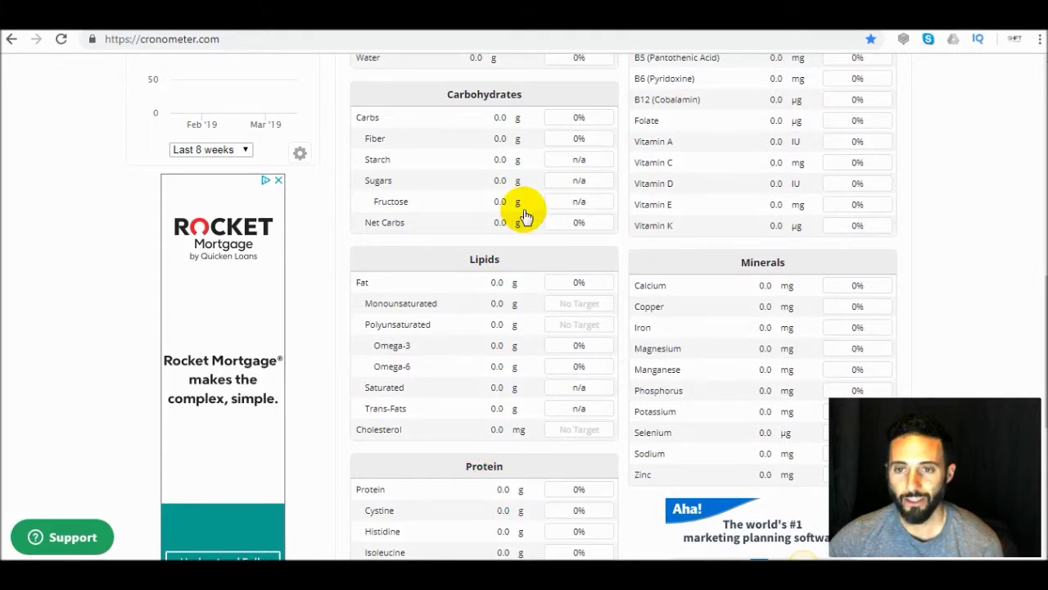
scroll(524, 215, "up", 1)
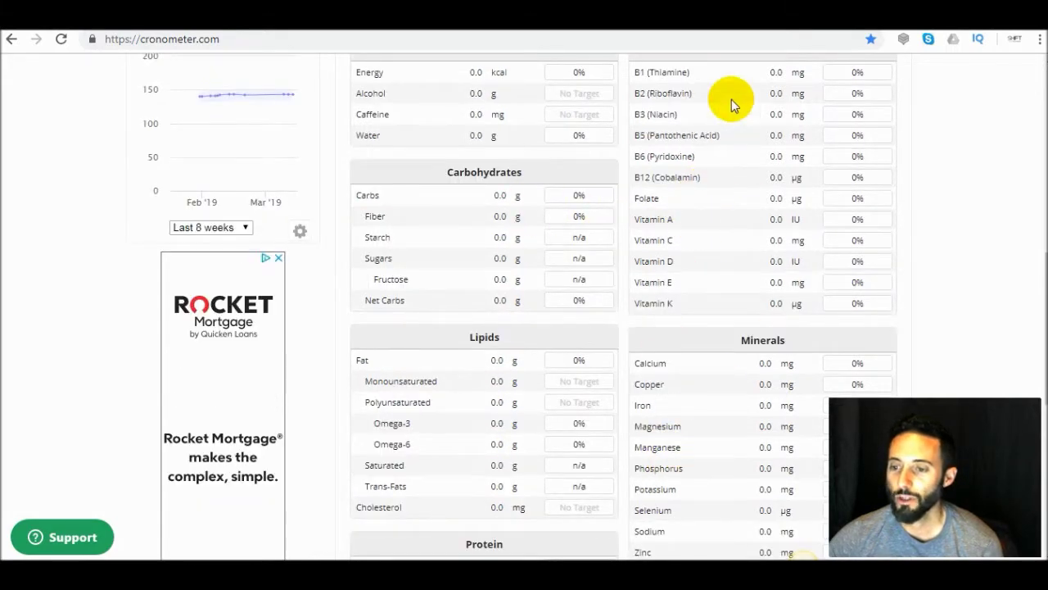
scroll(734, 281, "up", 1)
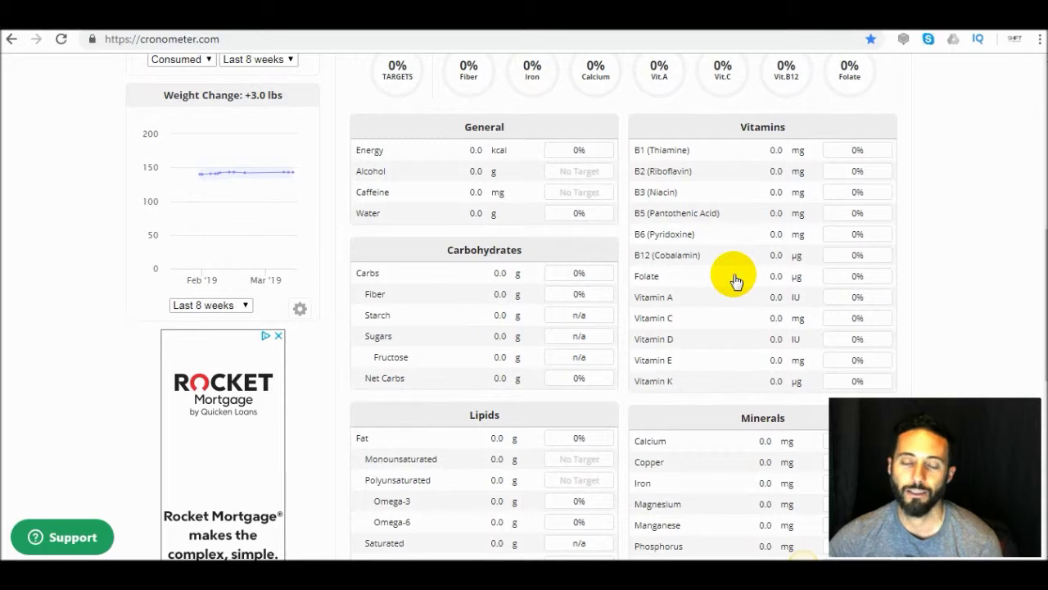
scroll(734, 277, "up", 2)
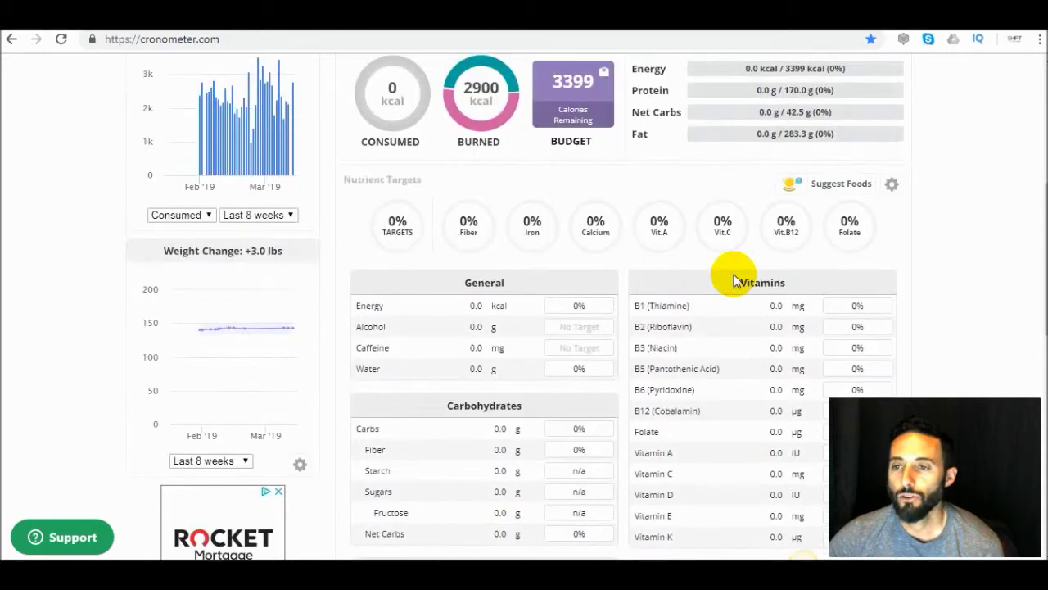
scroll(734, 344, "down", 2)
scroll(737, 339, "down", 1)
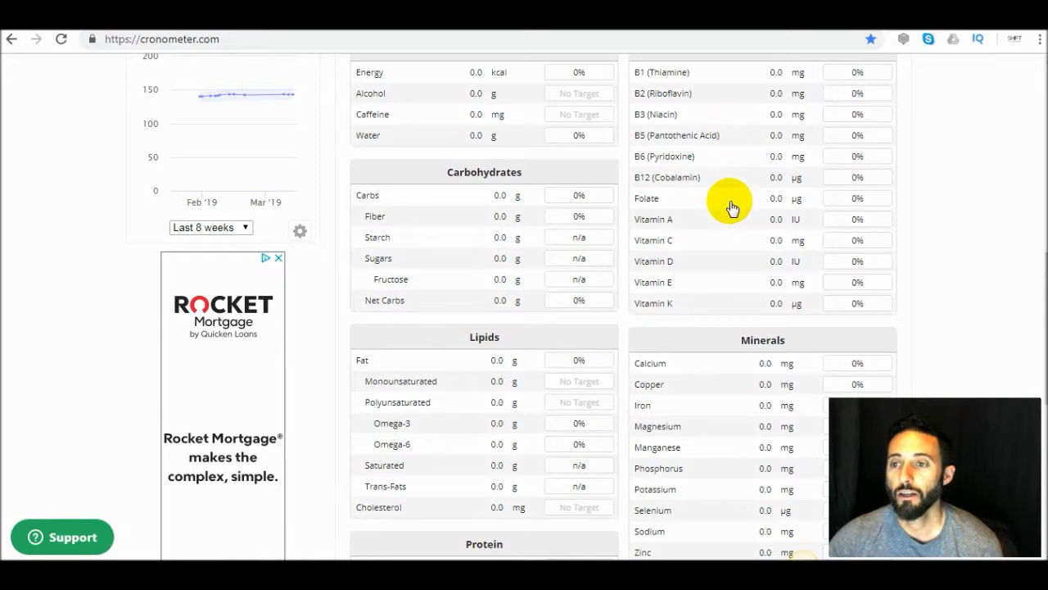
scroll(731, 207, "up", 2)
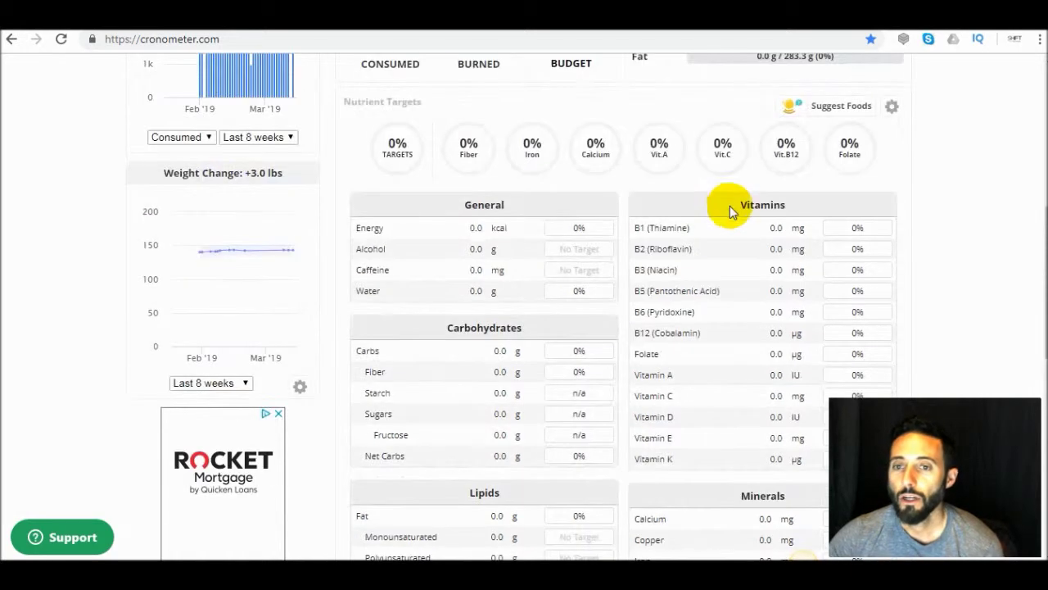
scroll(724, 256, "up", 3)
scroll(724, 255, "up", 3)
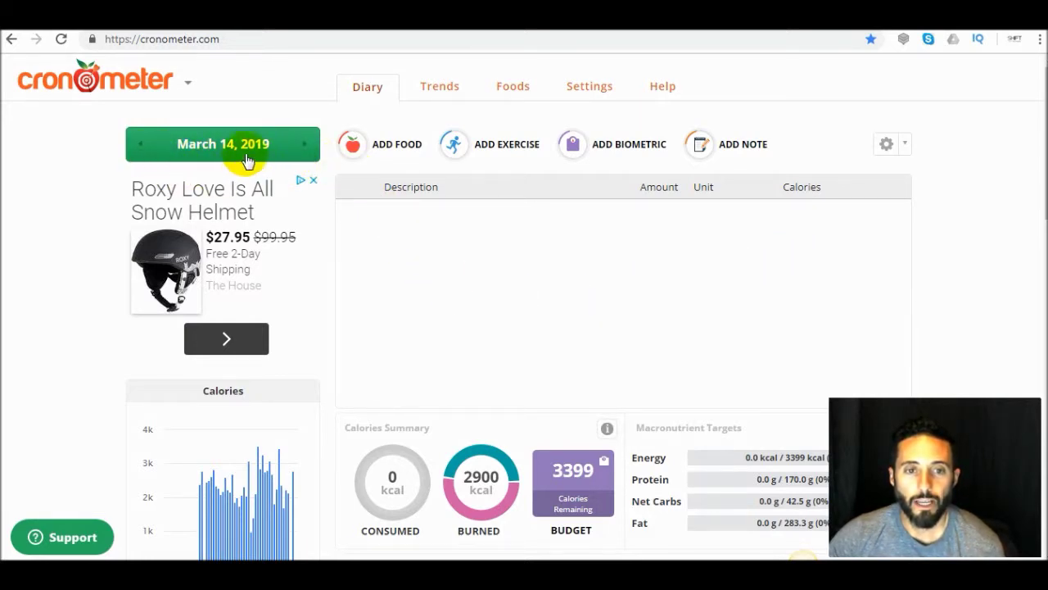
Page back and forth through the diary days between March 13 and March 15, 2019, ending on March 14
left_click(139, 145)
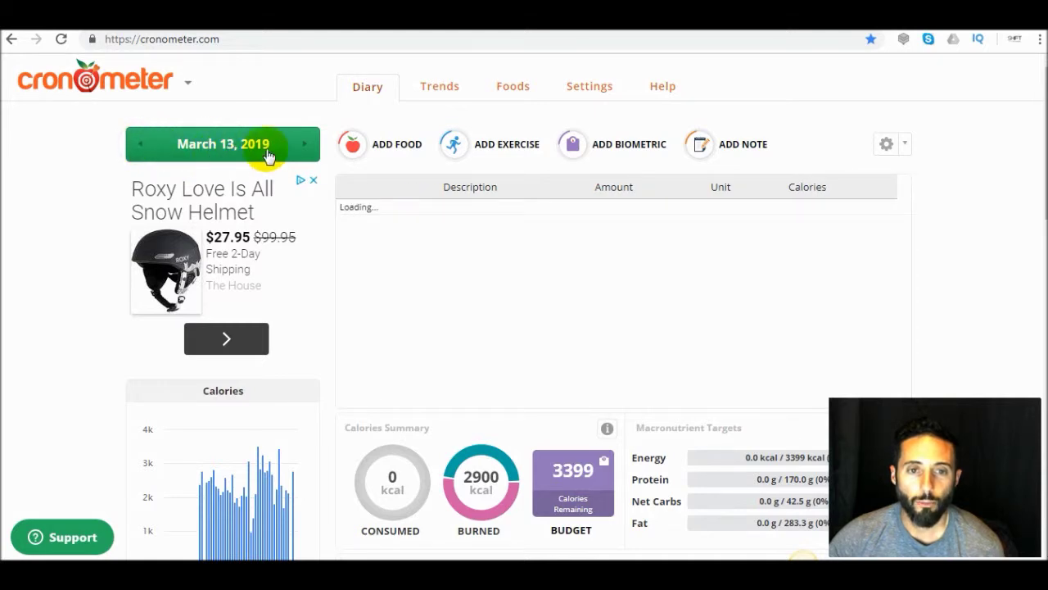
left_click(308, 151)
left_click(307, 152)
left_click(138, 148)
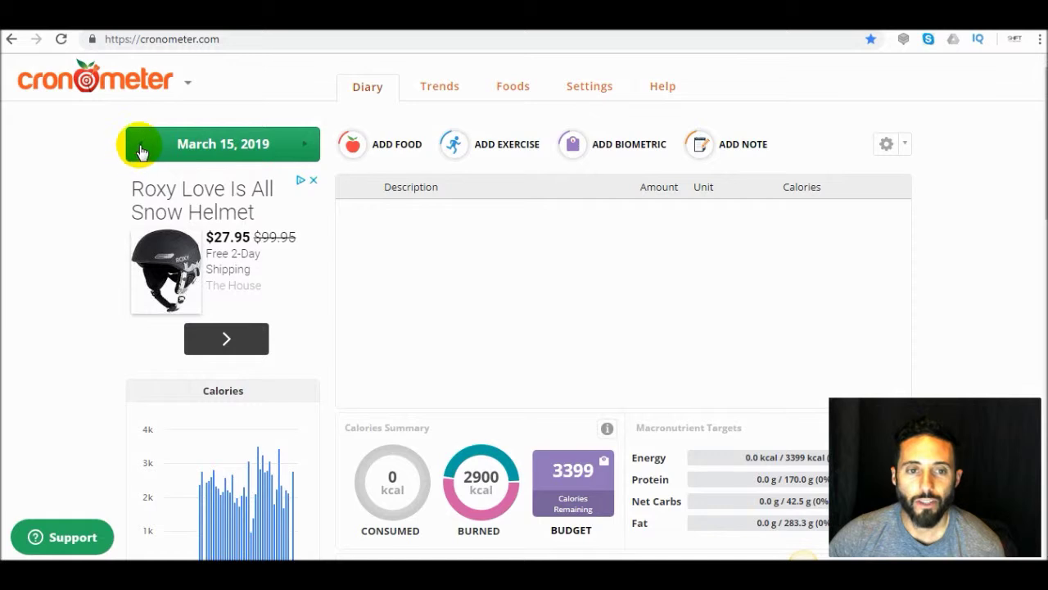
left_click(303, 144)
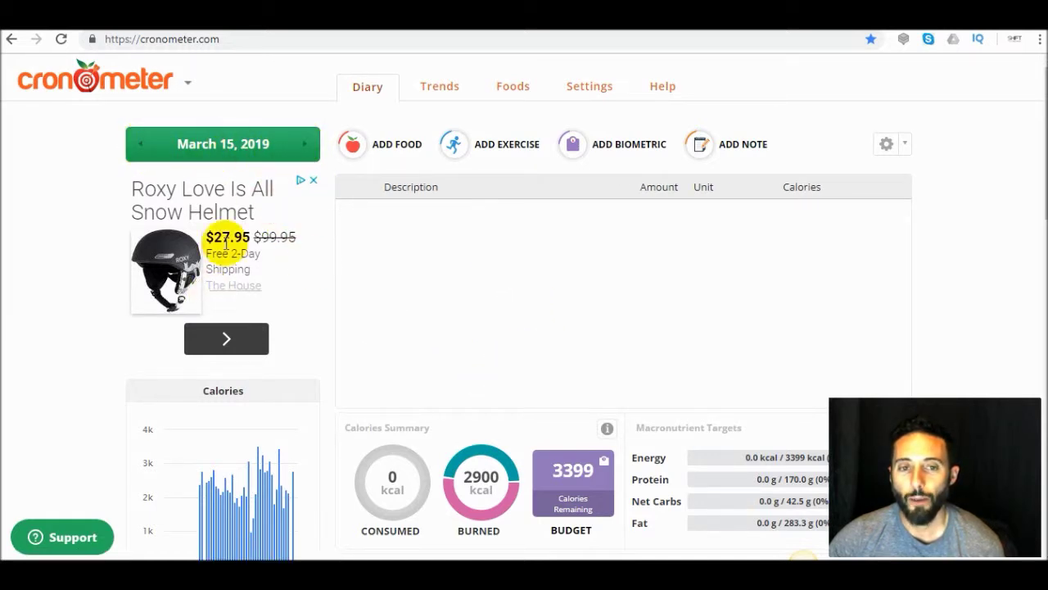
left_click(140, 148)
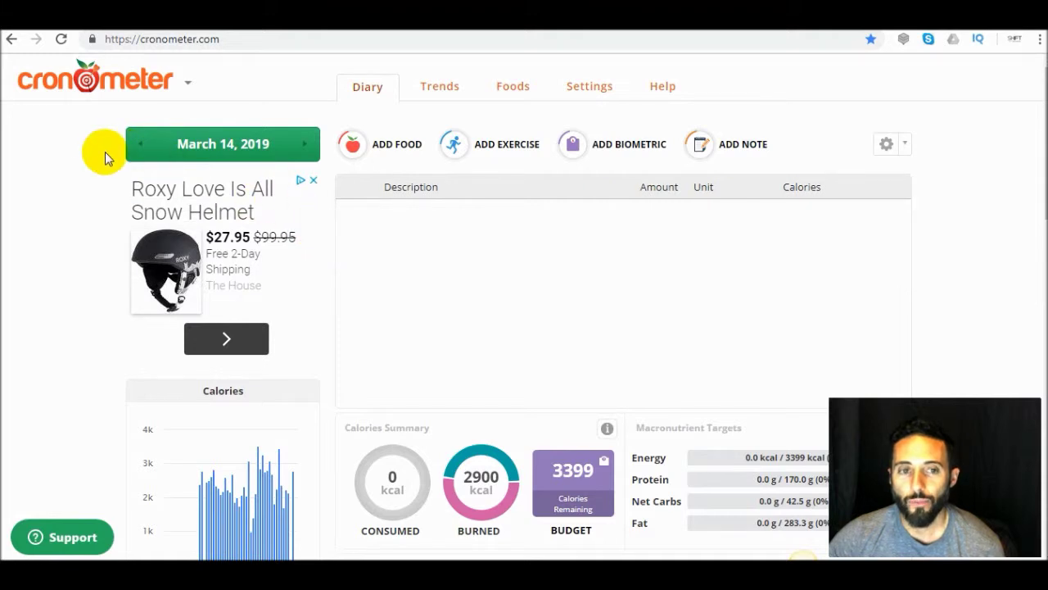
View the March 13, 2019 food entries and the diary's day options, and return to March 14
left_click(140, 146)
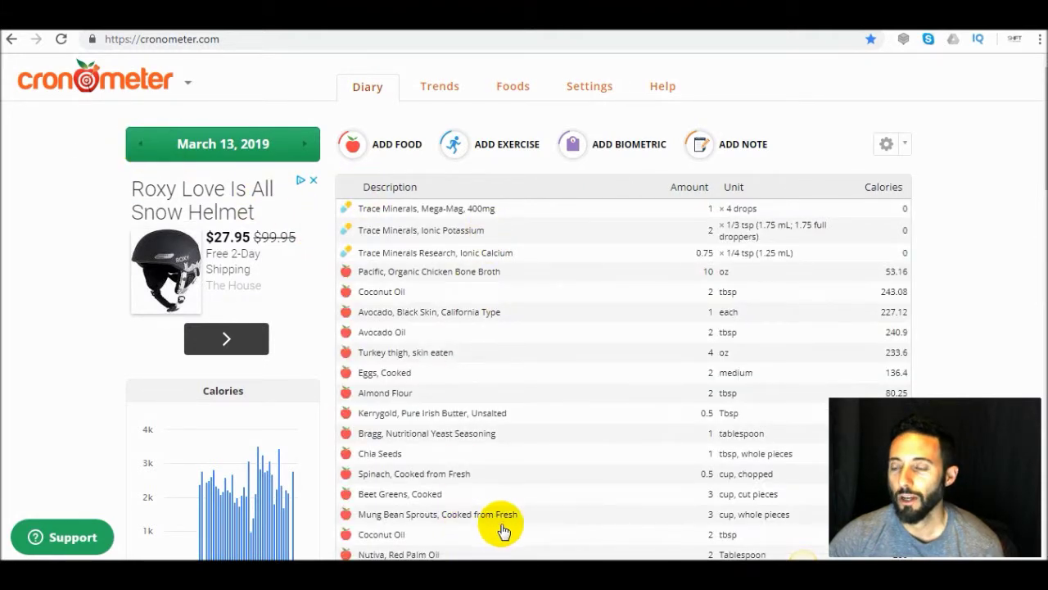
left_click(905, 149)
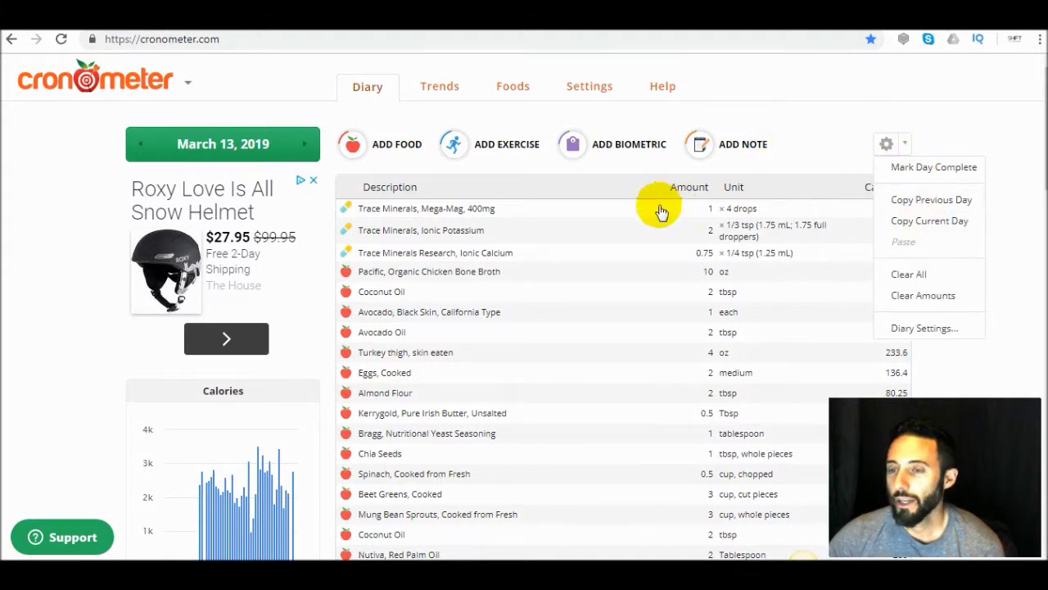
left_click(304, 148)
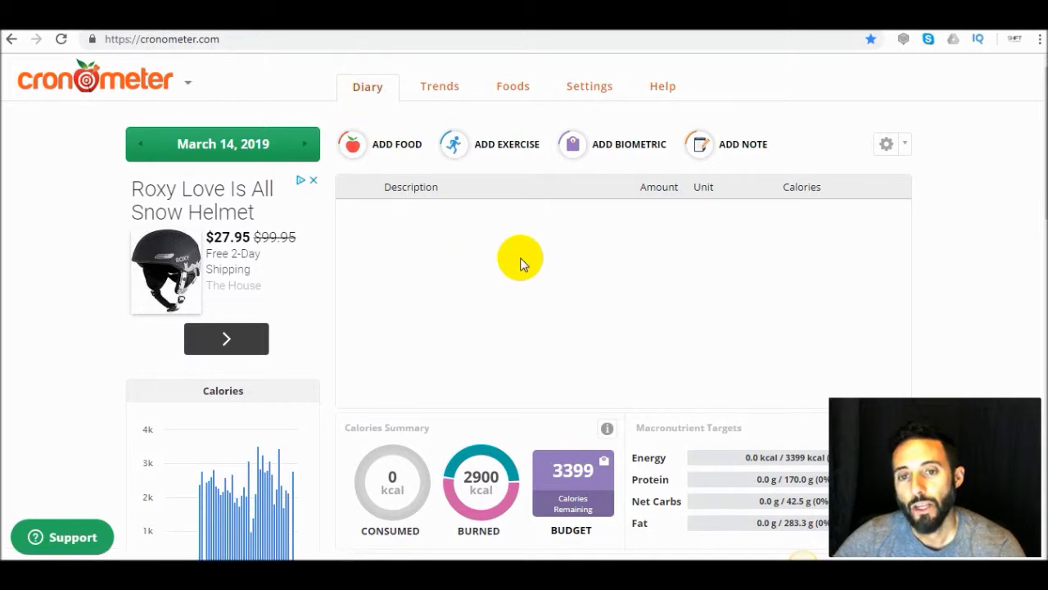
Start adding a food to the March 14 diary and search all foods for "salmon"
left_click(383, 152)
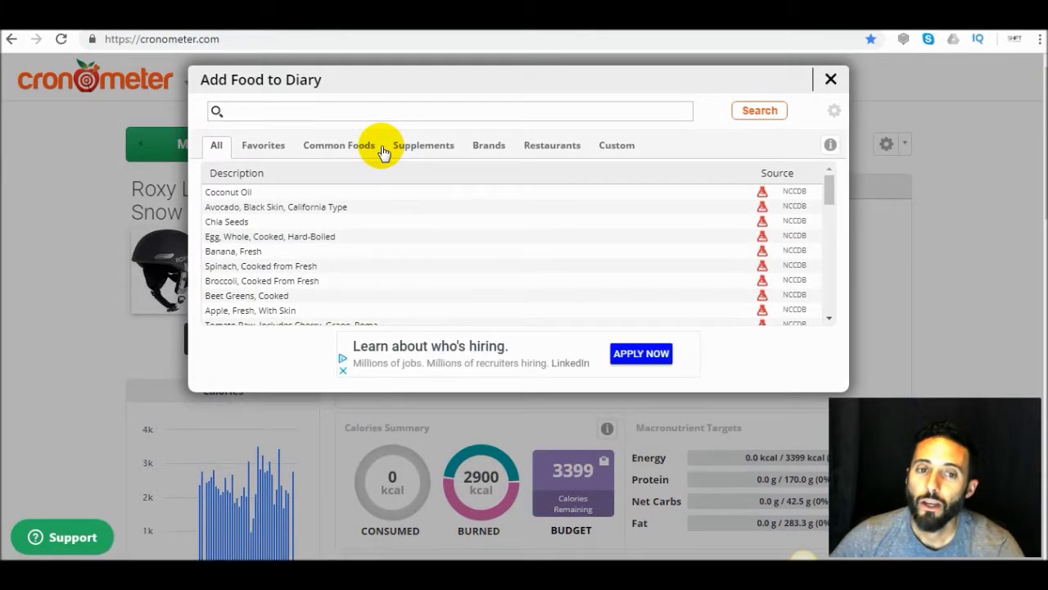
left_click(257, 107)
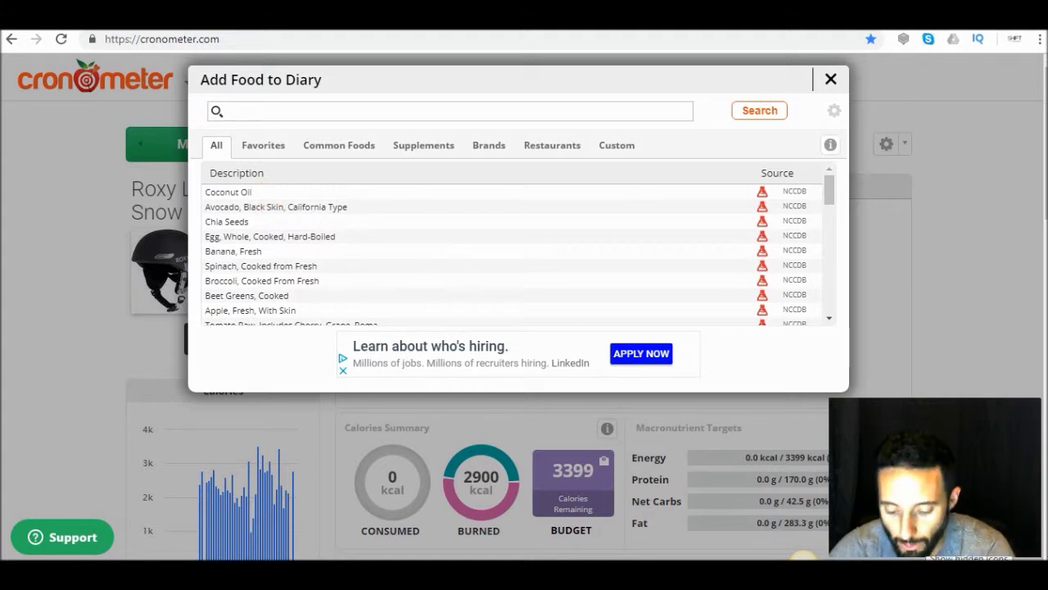
type("salmon")
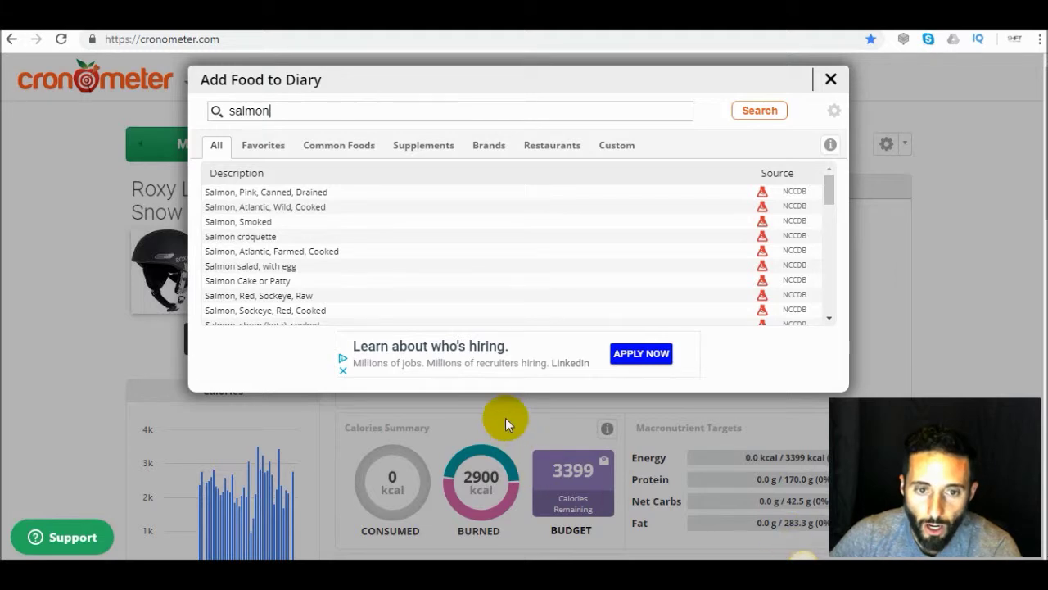
Add a 4 oz serving of "Salmon, Atlantic, Wild, Cooked" to the March 14 diary
left_click(304, 206)
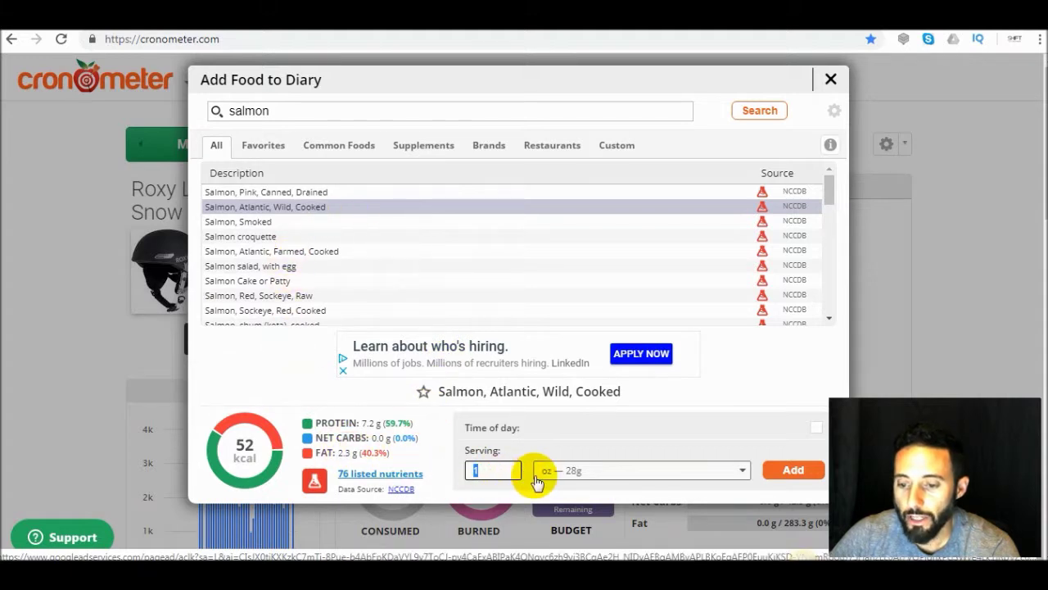
left_click(477, 472)
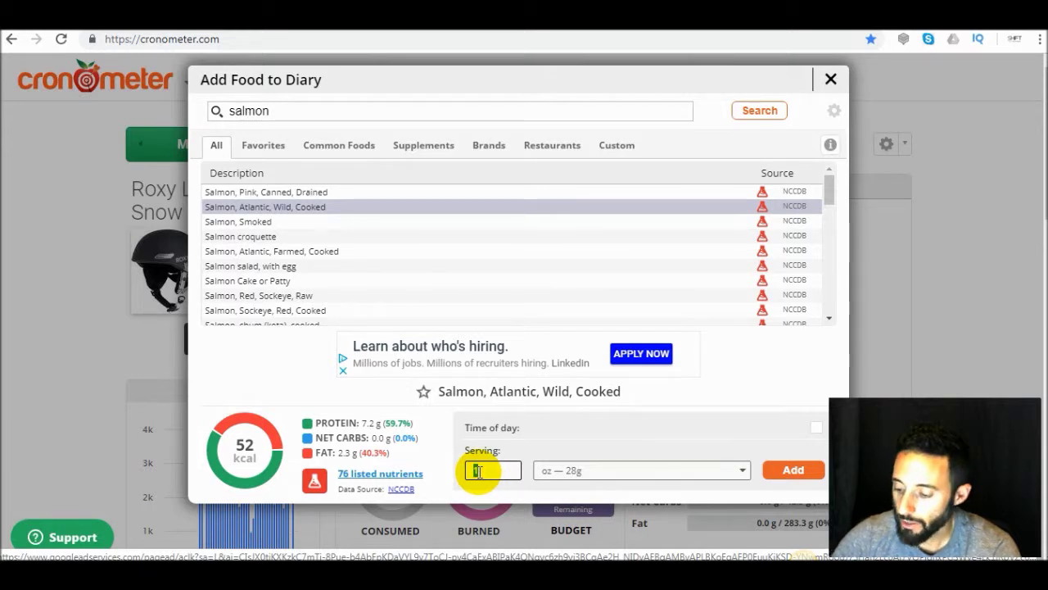
type("4")
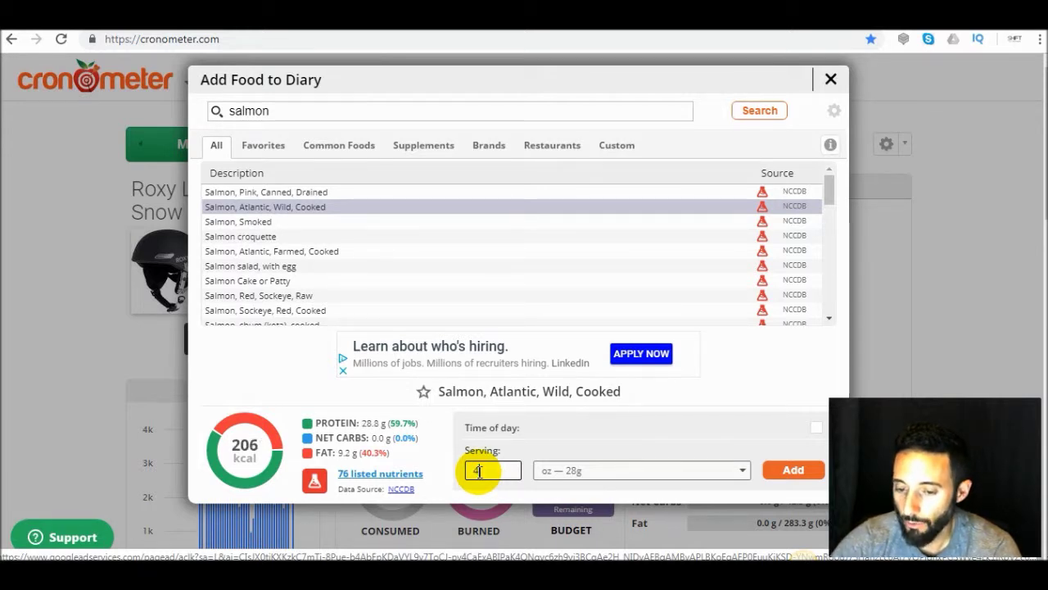
left_click(791, 469)
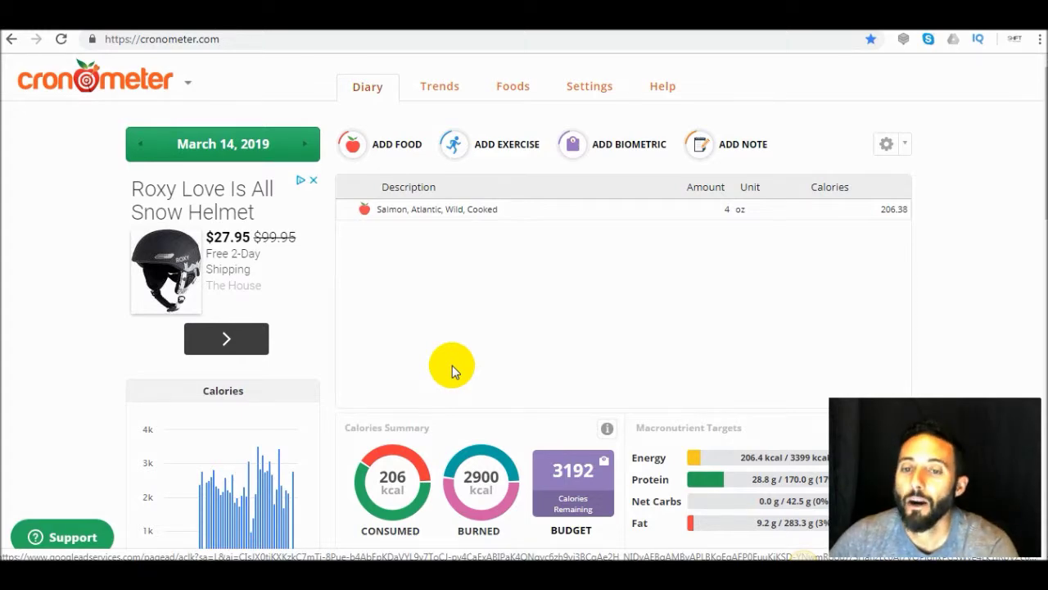
Examine the calorie summary, macronutrient targets and nutrient tables with only the salmon logged
scroll(528, 260, "down", 6)
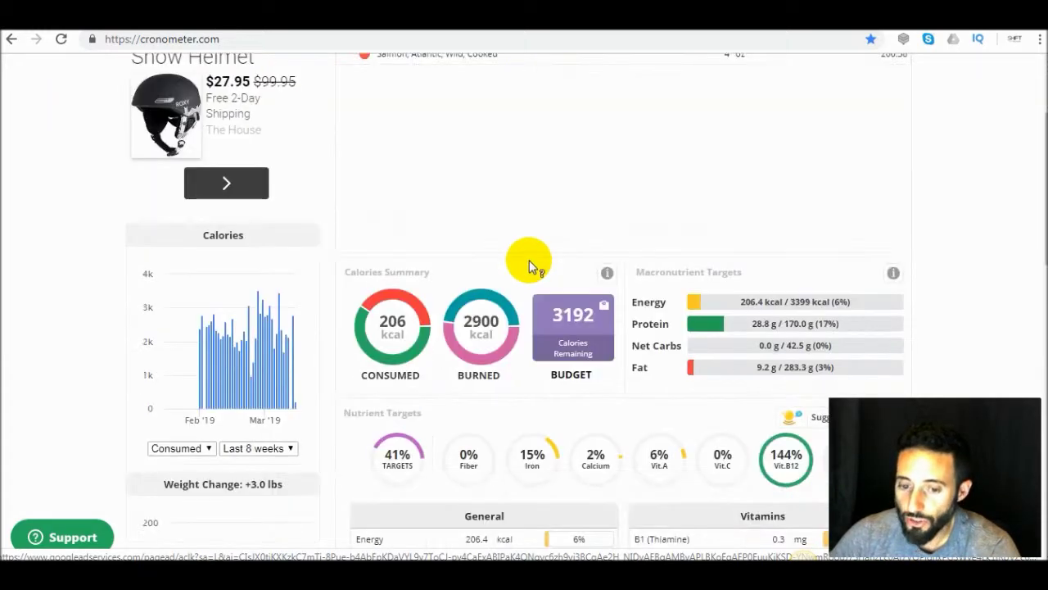
scroll(533, 262, "down", 2)
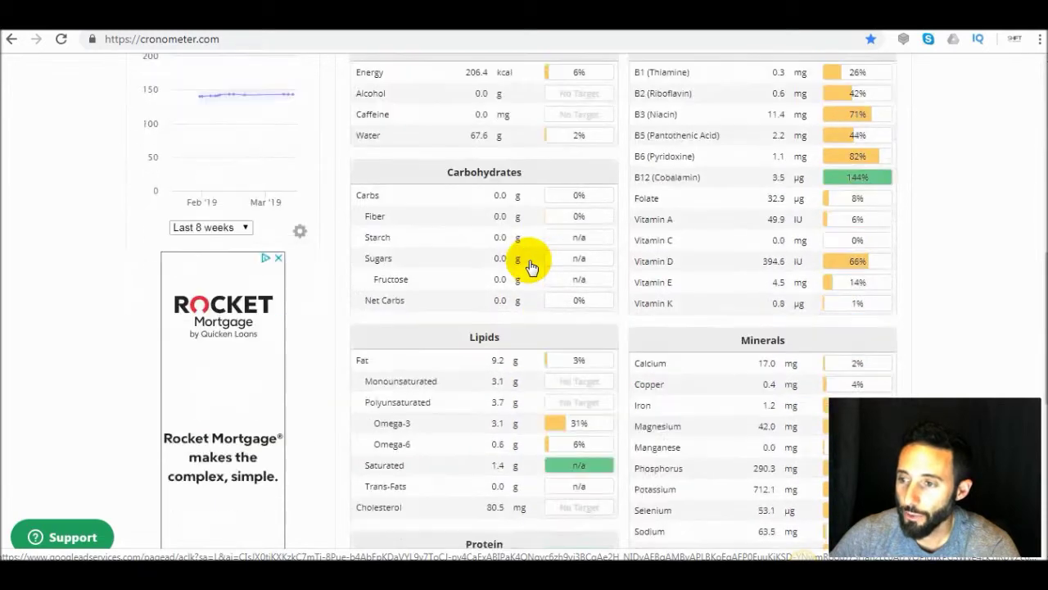
scroll(533, 262, "up", 1)
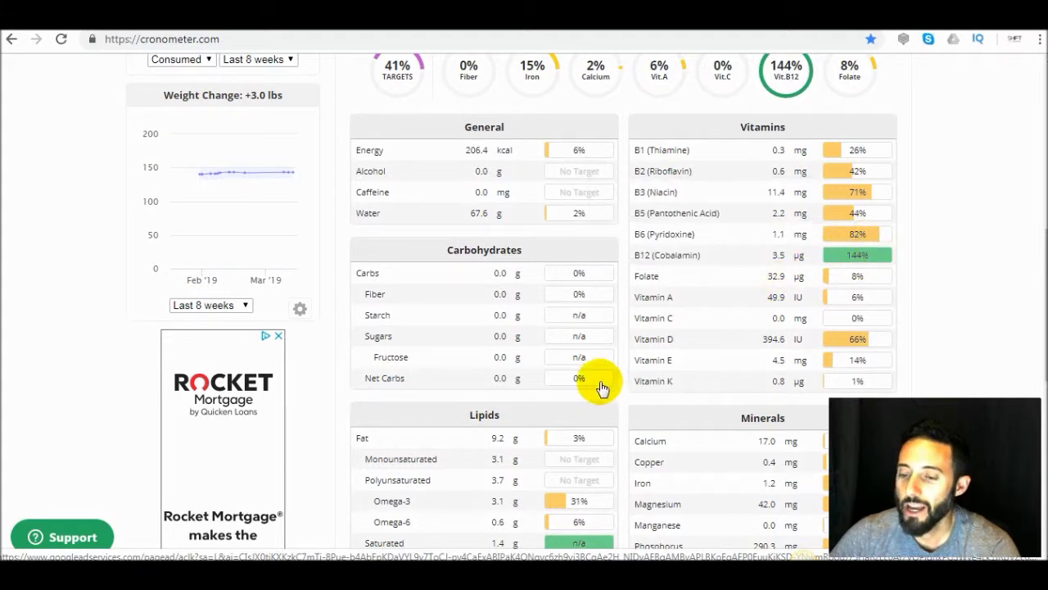
scroll(688, 274, "up", 3)
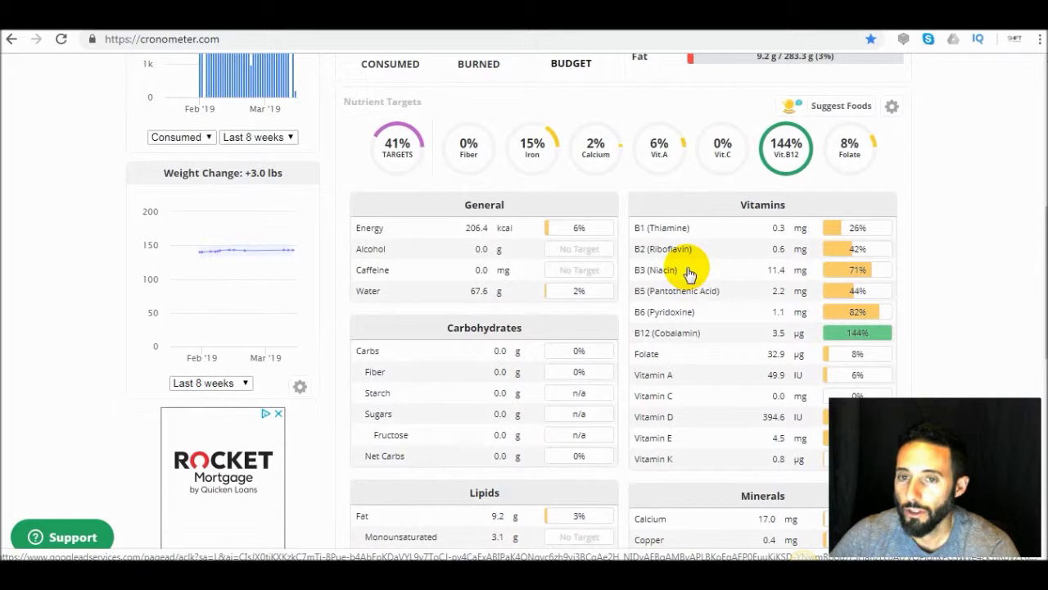
scroll(686, 273, "up", 1)
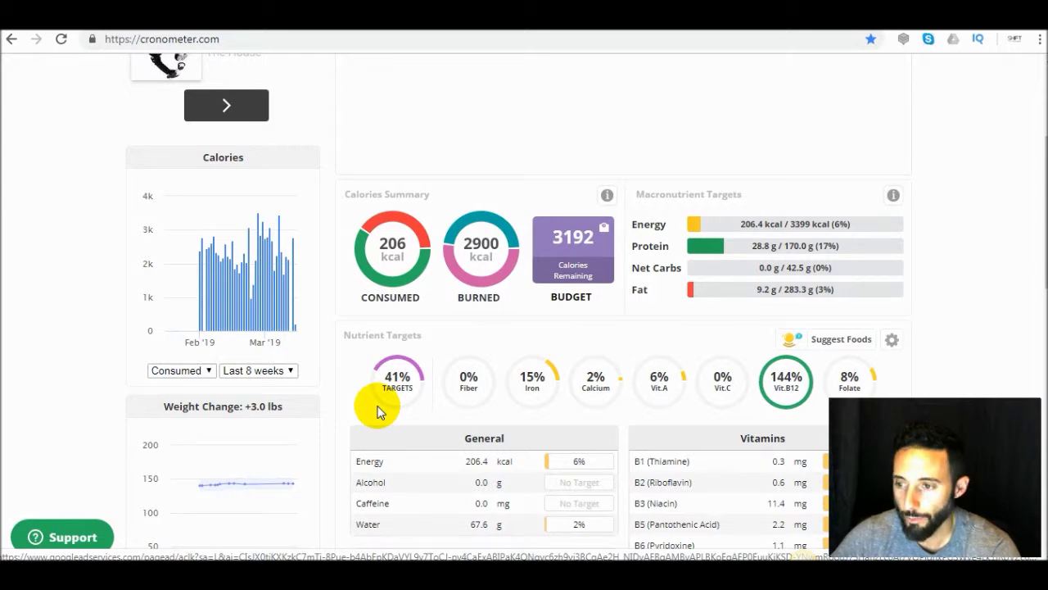
scroll(377, 412, "up", 3)
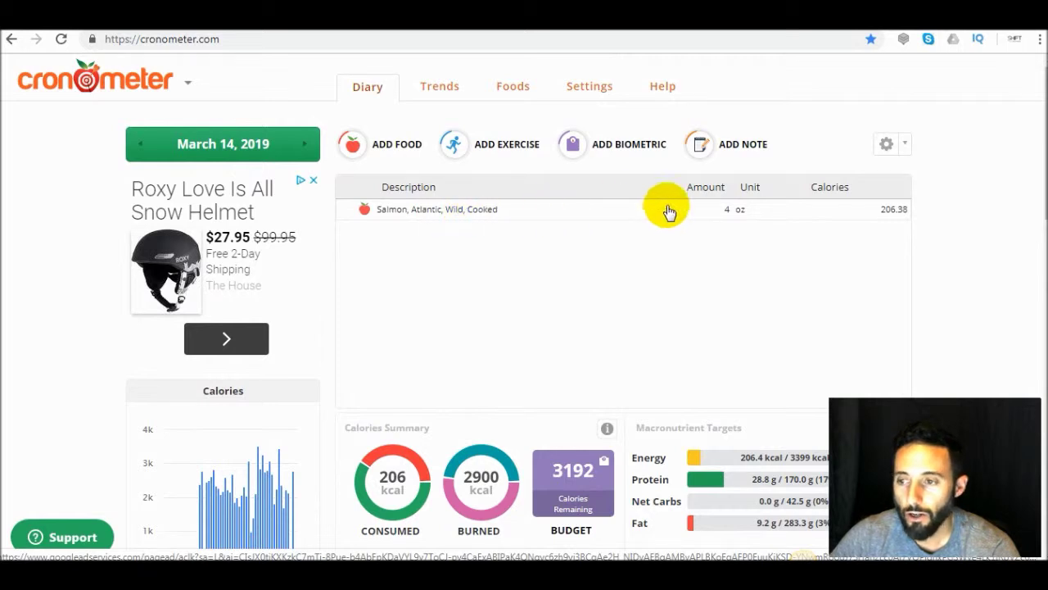
Set the salmon entry's amount to 6 oz and add 1 chopped cup of "Spinach, Cooked from Fresh" to the diary
left_click(726, 212)
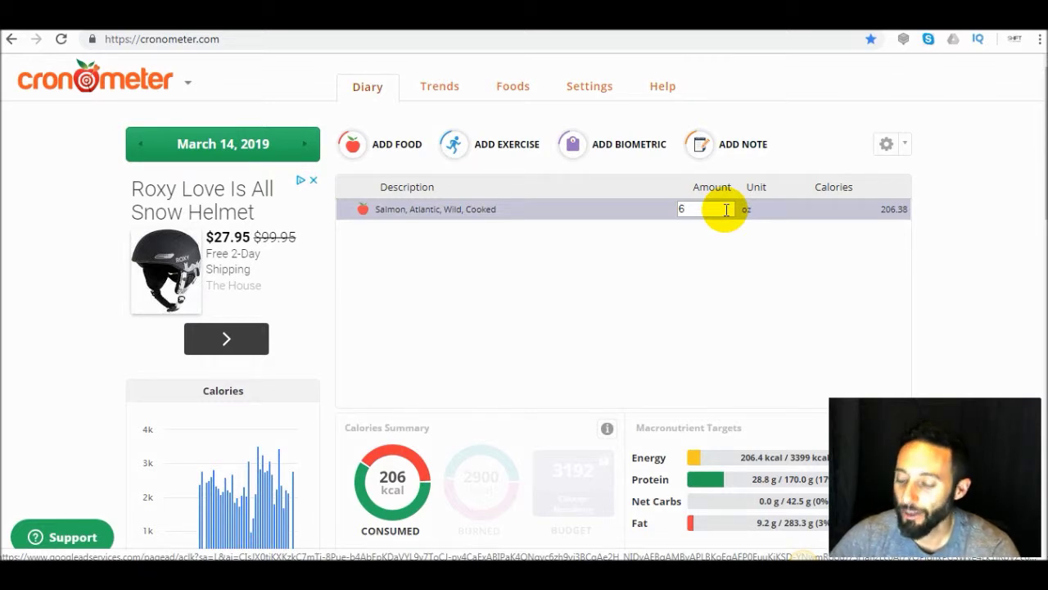
key("Return")
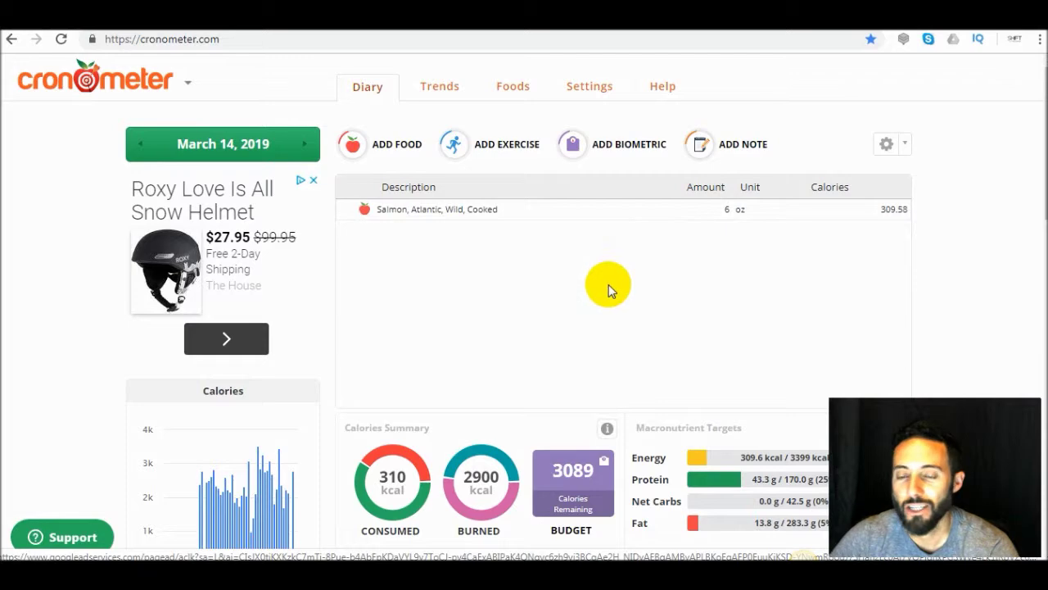
left_click(376, 145)
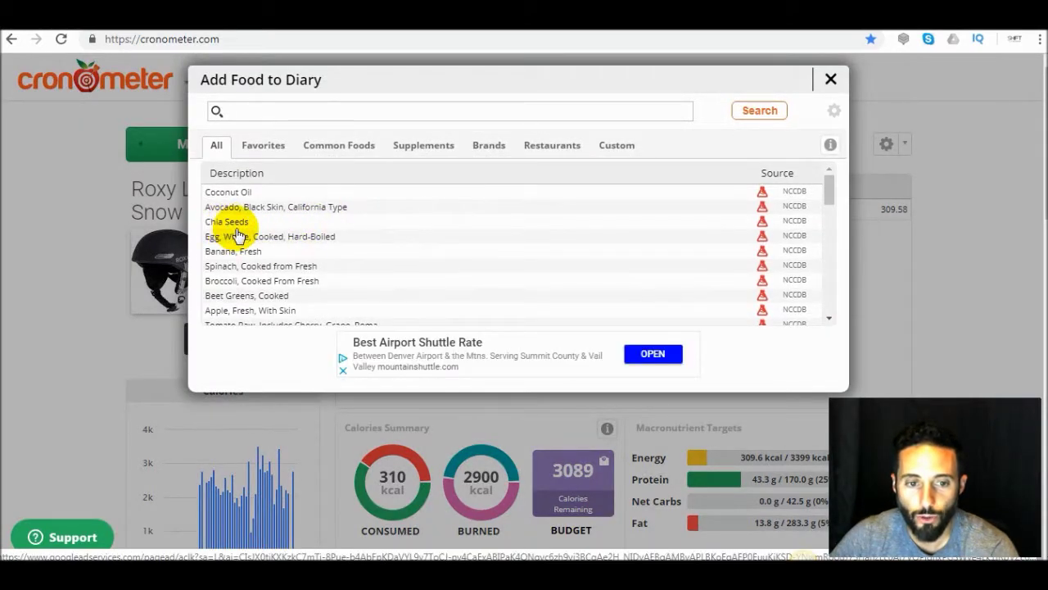
left_click(267, 266)
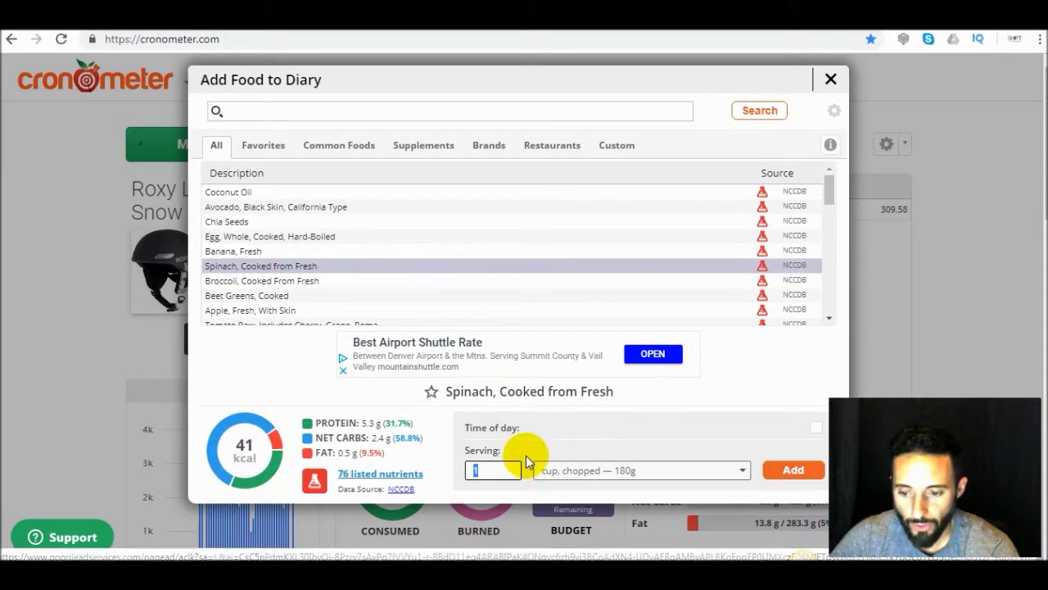
left_click(791, 469)
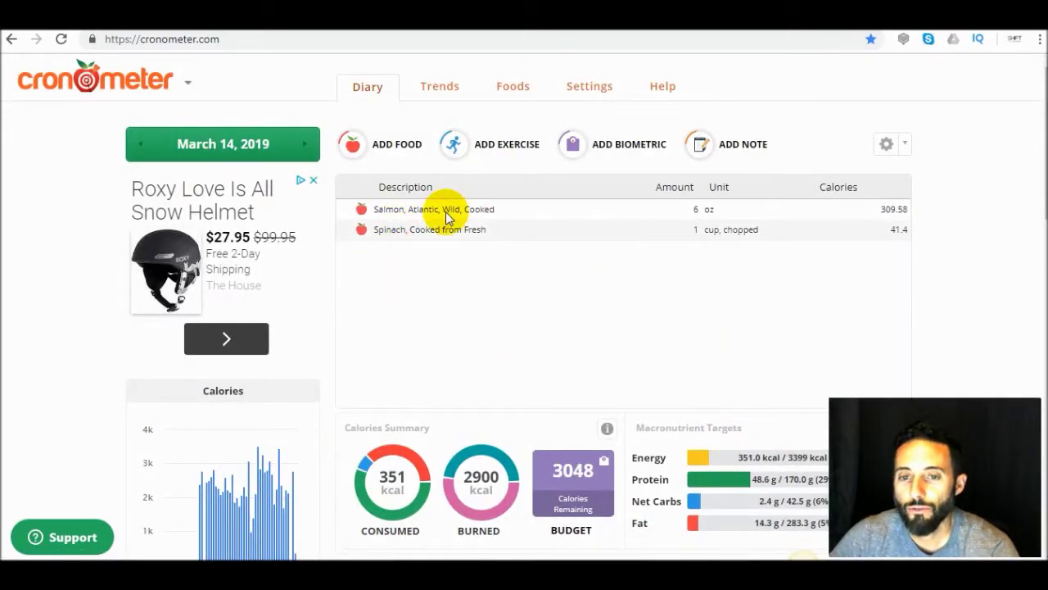
Select the spinach entry and examine its individual contribution to the vitamin, mineral and macronutrient targets
scroll(507, 288, "down", 8)
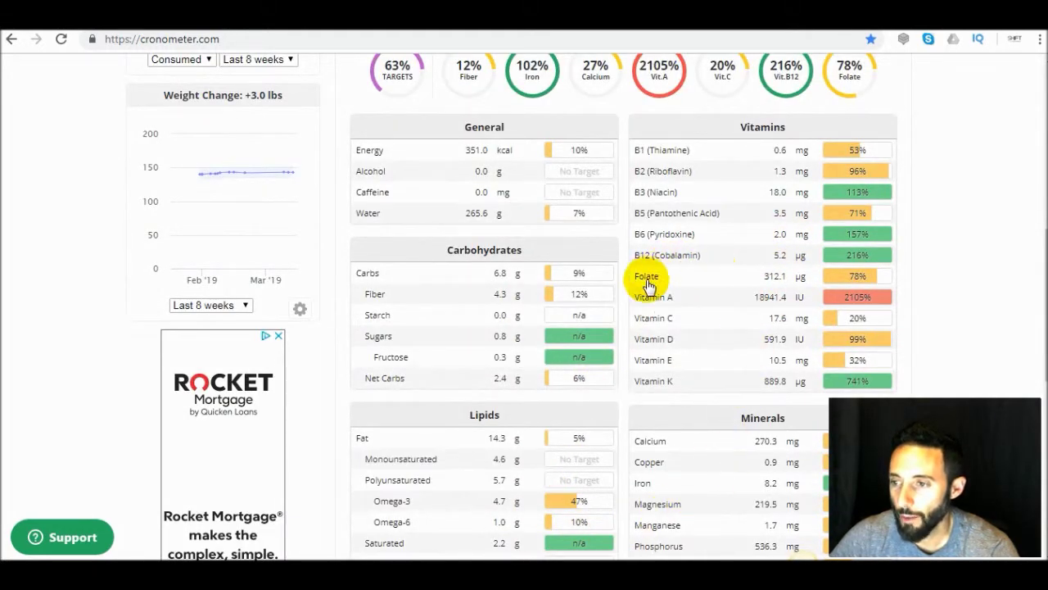
scroll(696, 323, "up", 8)
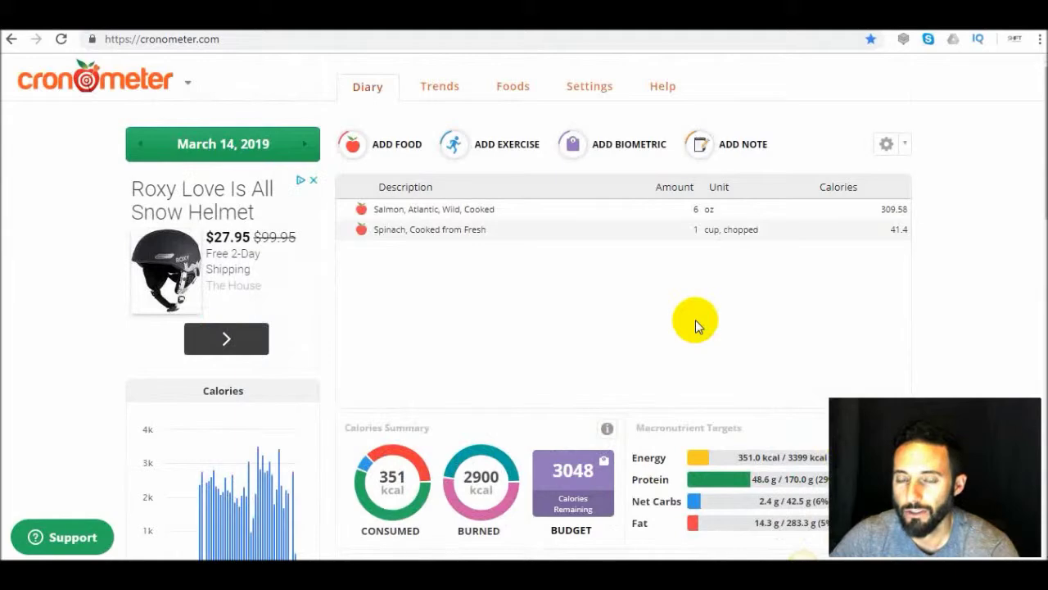
left_click(431, 232)
scroll(543, 338, "down", 8)
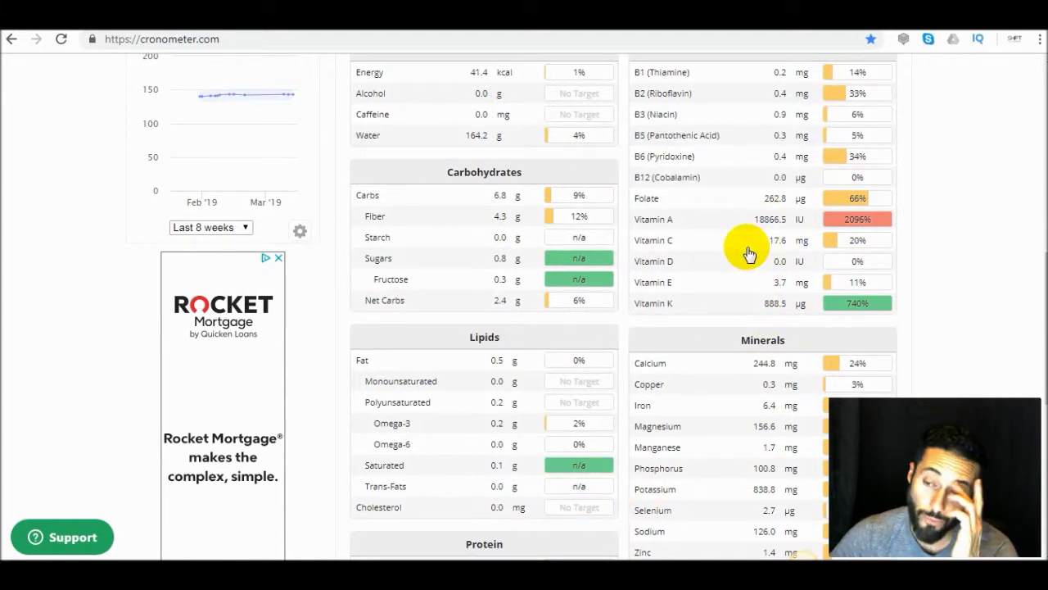
scroll(747, 248, "up", 6)
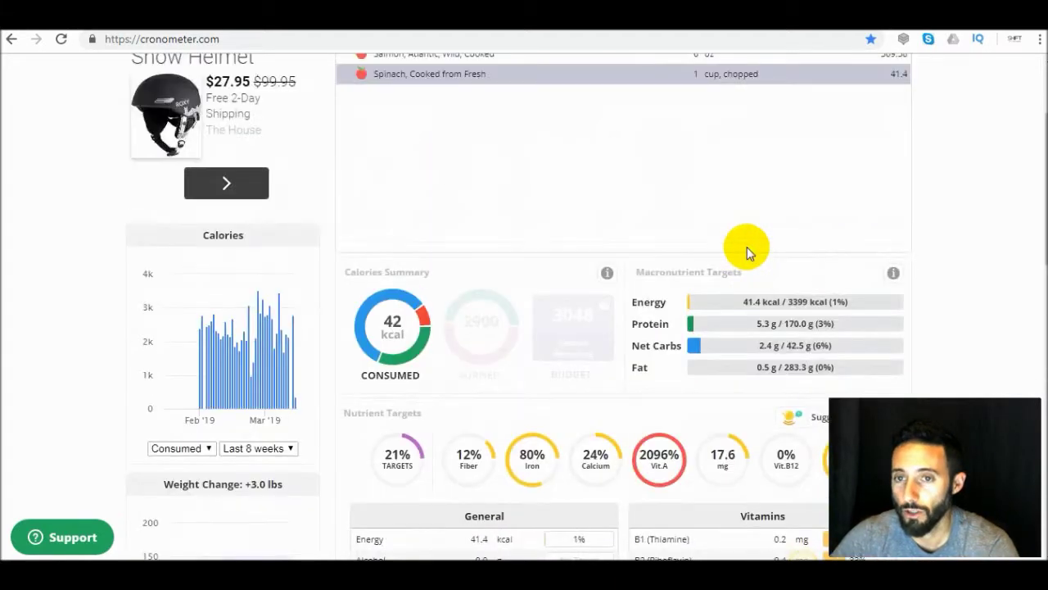
scroll(747, 247, "up", 2)
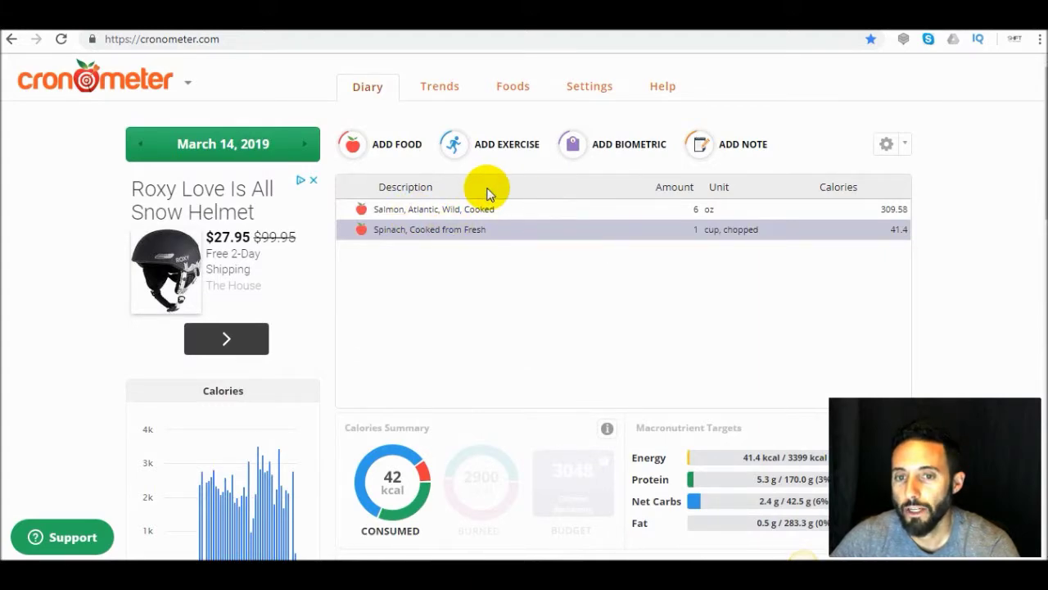
Examine the vitamin, mineral and lipid tables for the salmon and spinach combined
scroll(505, 258, "down", 8)
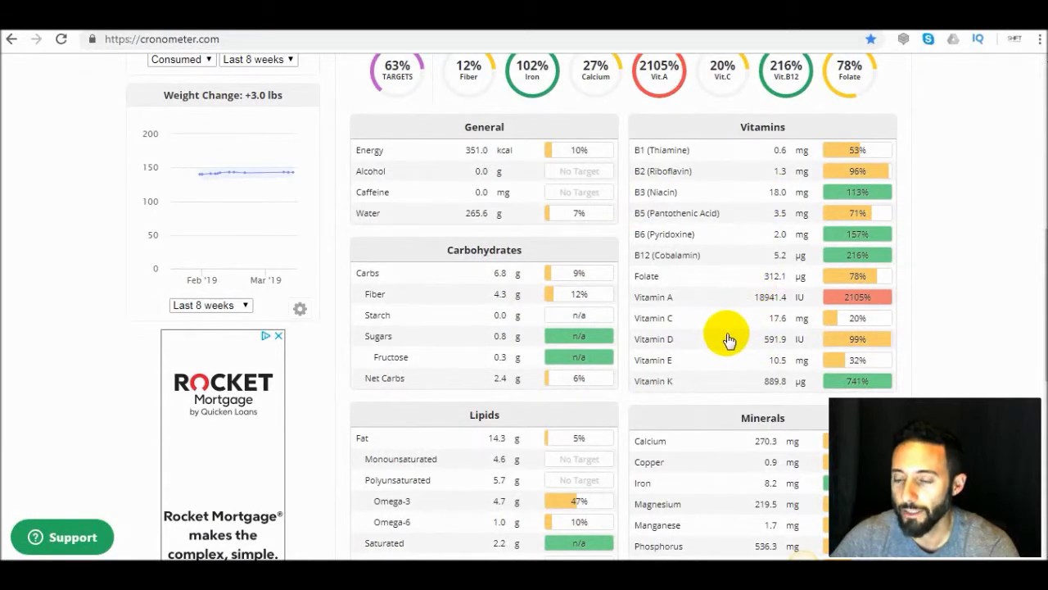
scroll(730, 337, "down", 2)
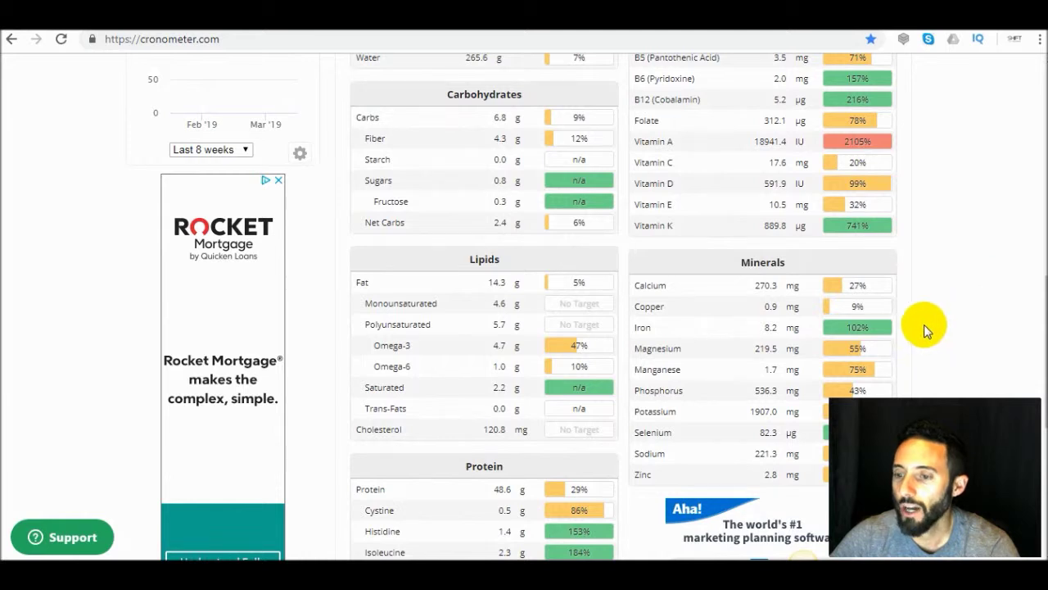
mouse_move(870, 332)
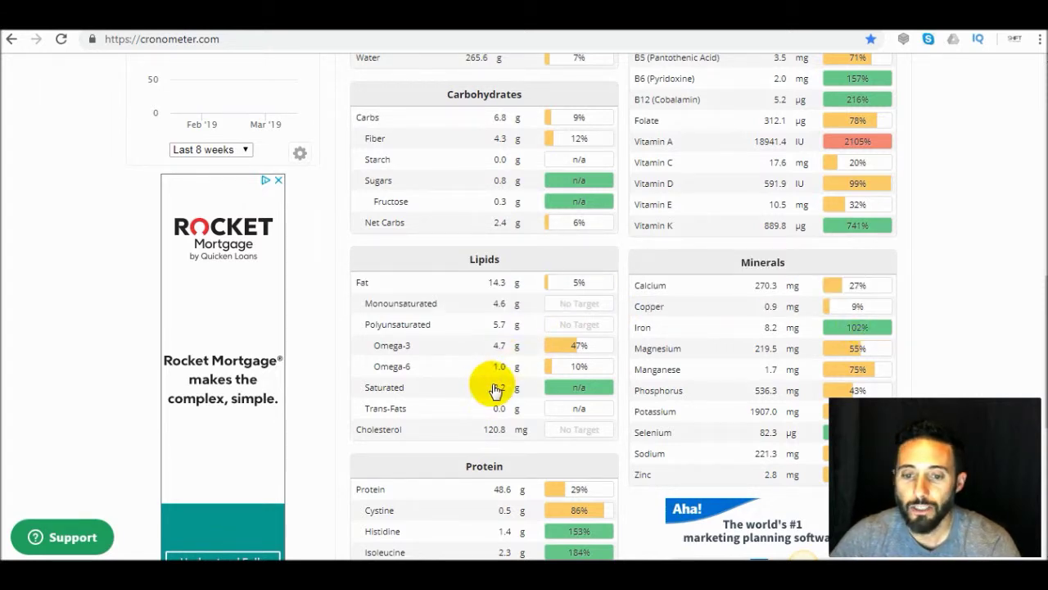
mouse_move(568, 375)
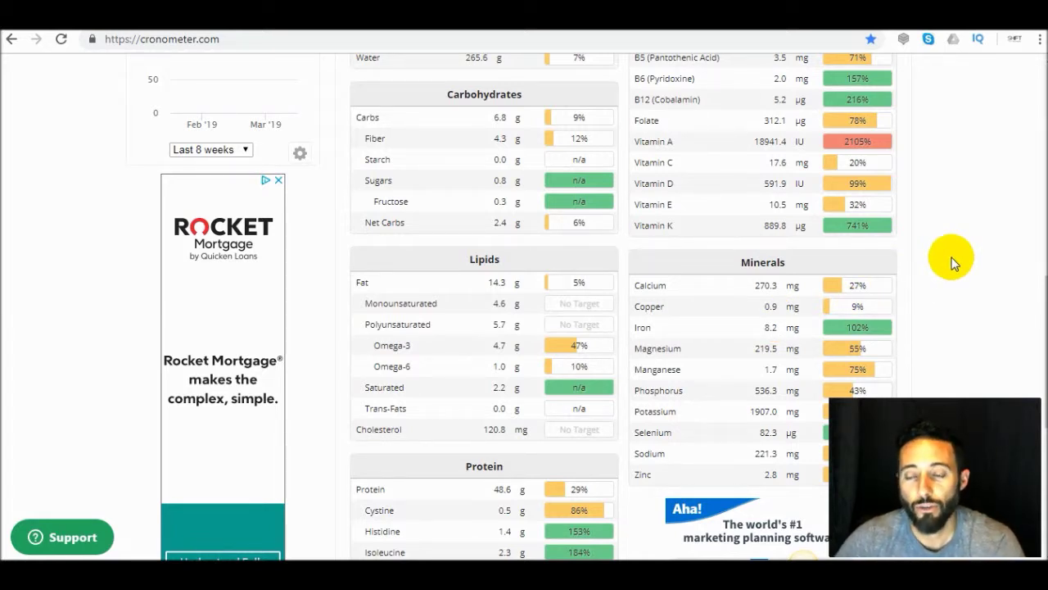
scroll(952, 257, "up", 10)
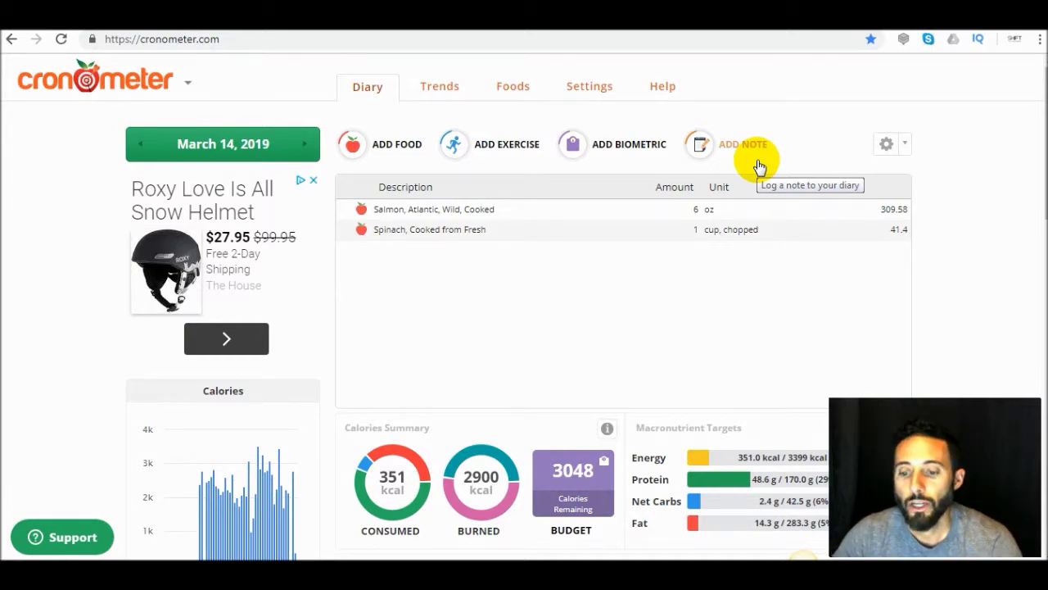
View the BMR and activity shares of the burned calories in the Calories Summary
scroll(758, 163, "down", 2)
scroll(758, 164, "down", 1)
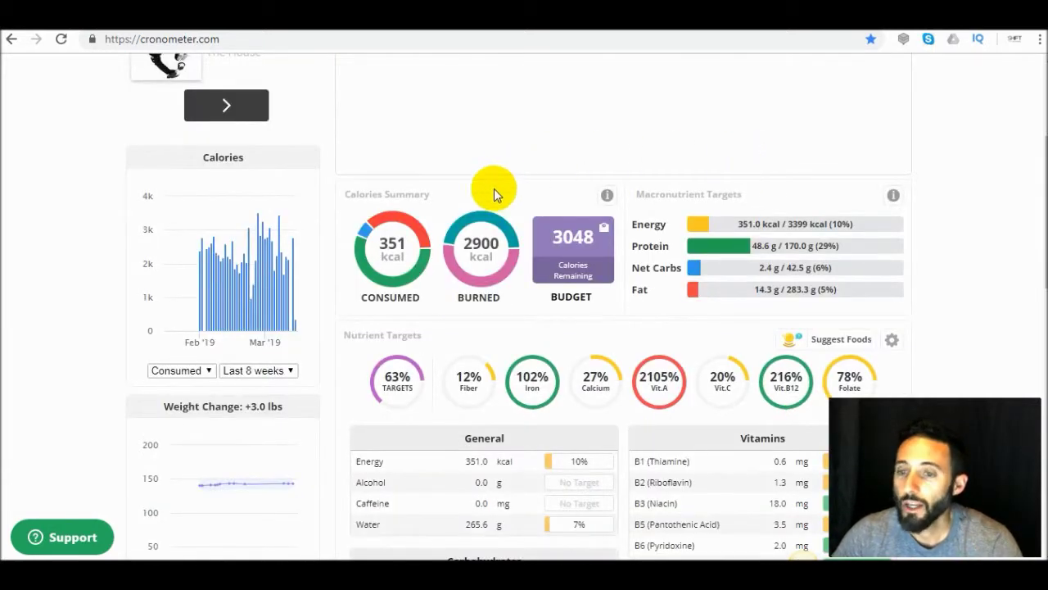
mouse_move(493, 265)
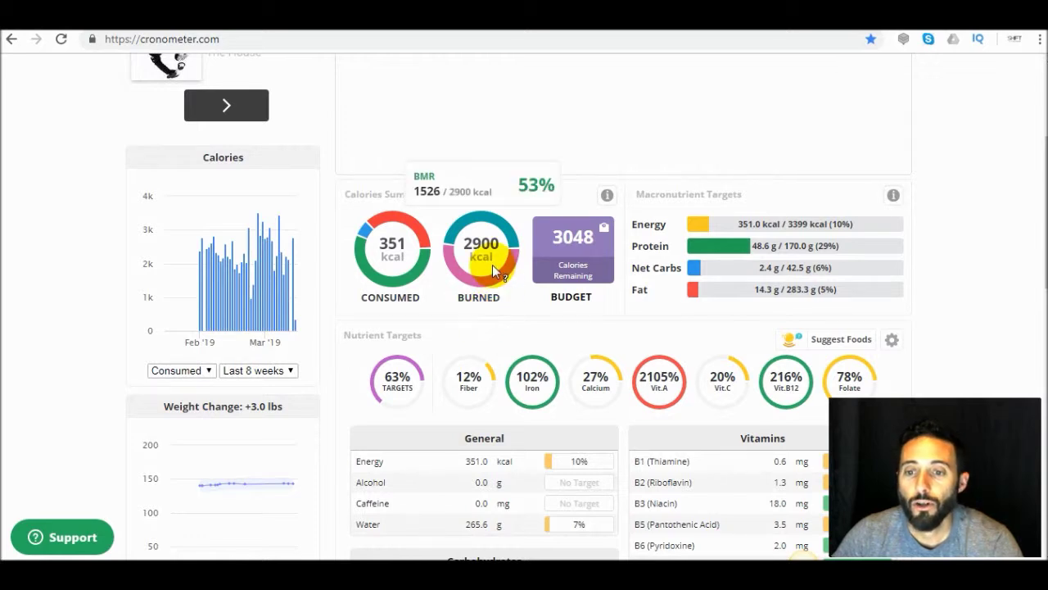
mouse_move(458, 252)
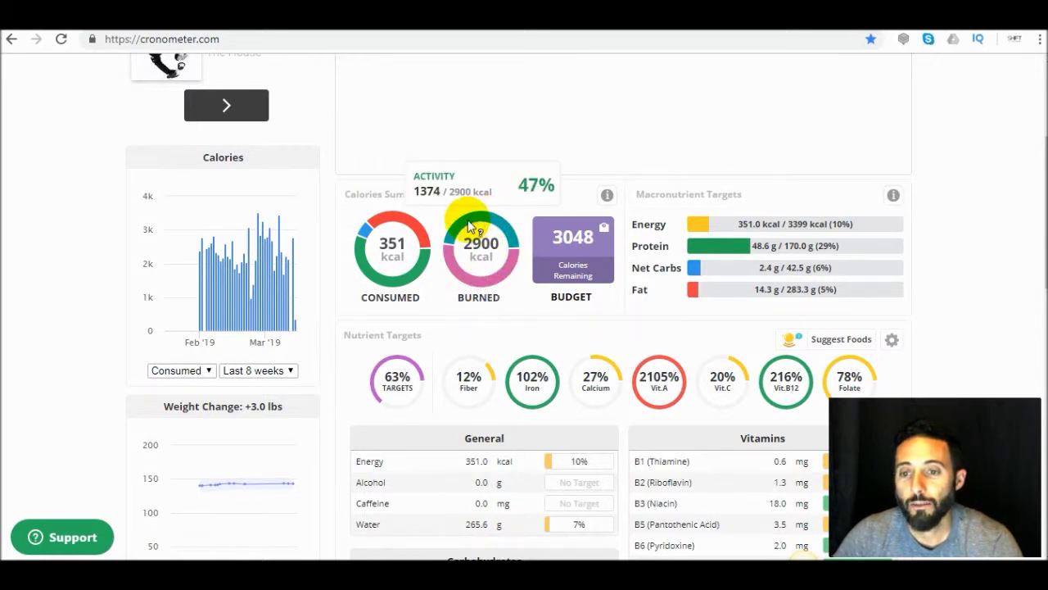
mouse_move(459, 280)
mouse_move(479, 220)
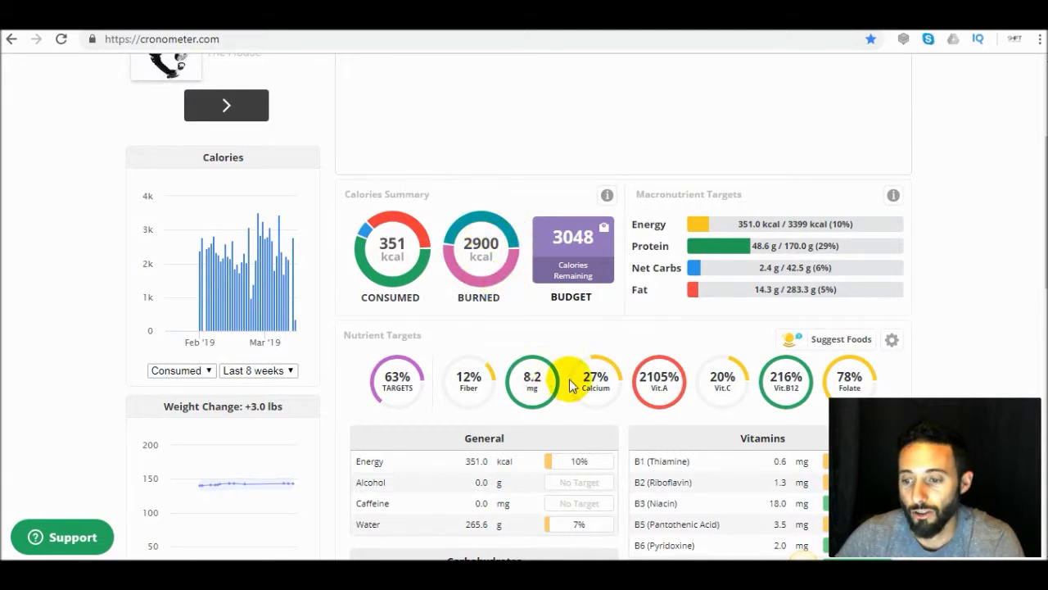
Review the day's nutrient tables from lipids and minerals up to the calorie summary and food entries
scroll(442, 416, "down", 7)
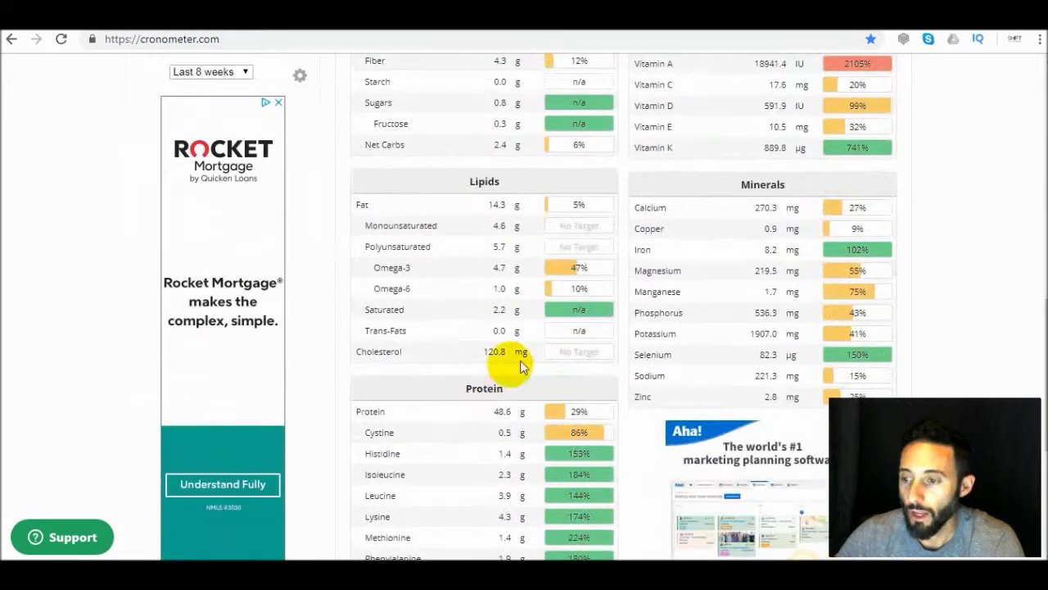
scroll(696, 259, "up", 4)
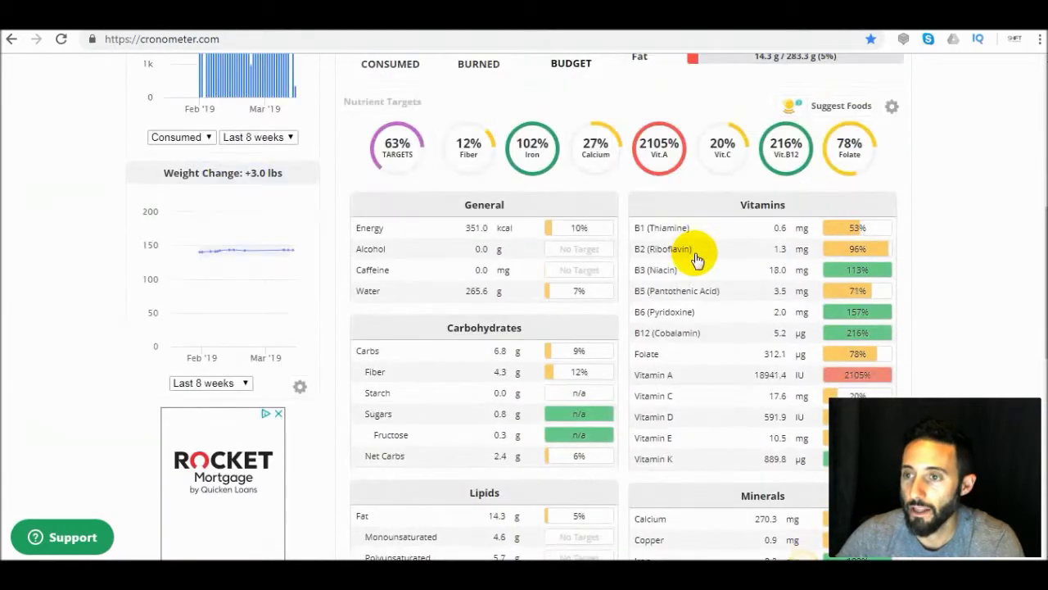
scroll(668, 391, "up", 4)
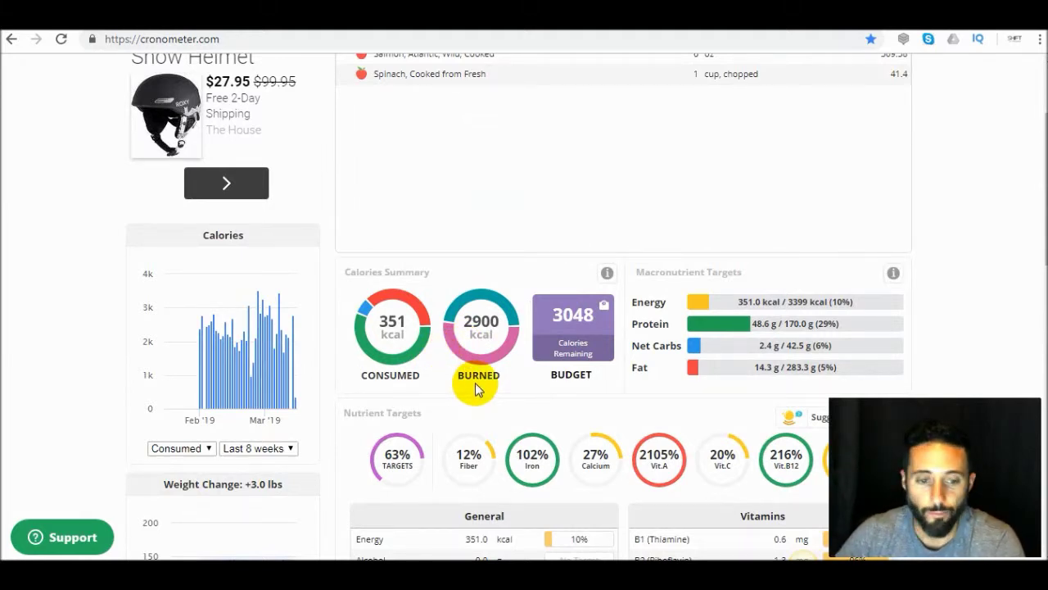
scroll(475, 383, "down", 1)
scroll(478, 373, "up", 3)
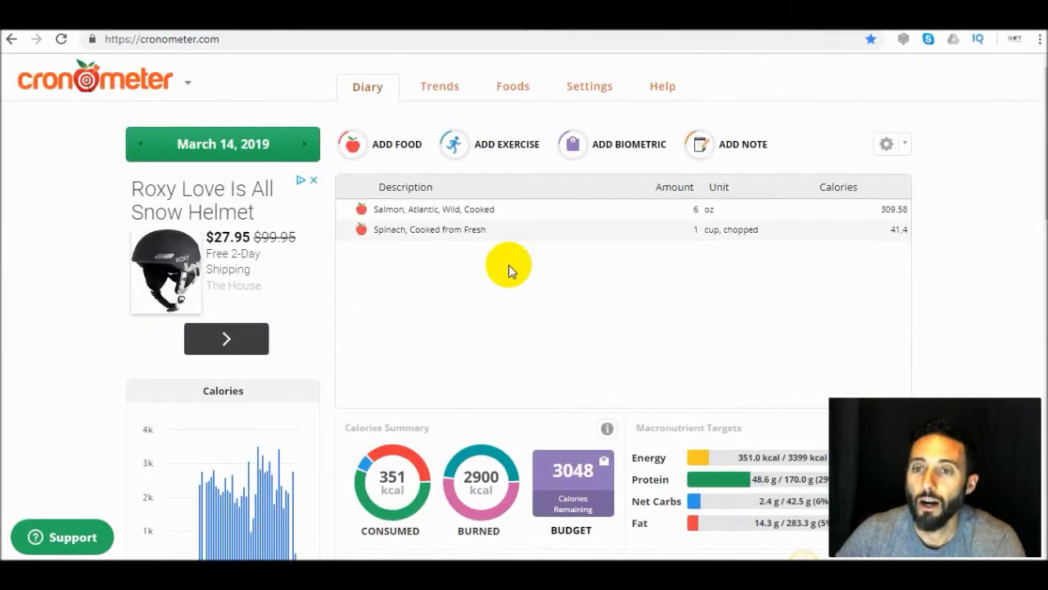
View the data points in the consumed Calories and Weight Change charts for the last 8 weeks
scroll(514, 242, "down", 3)
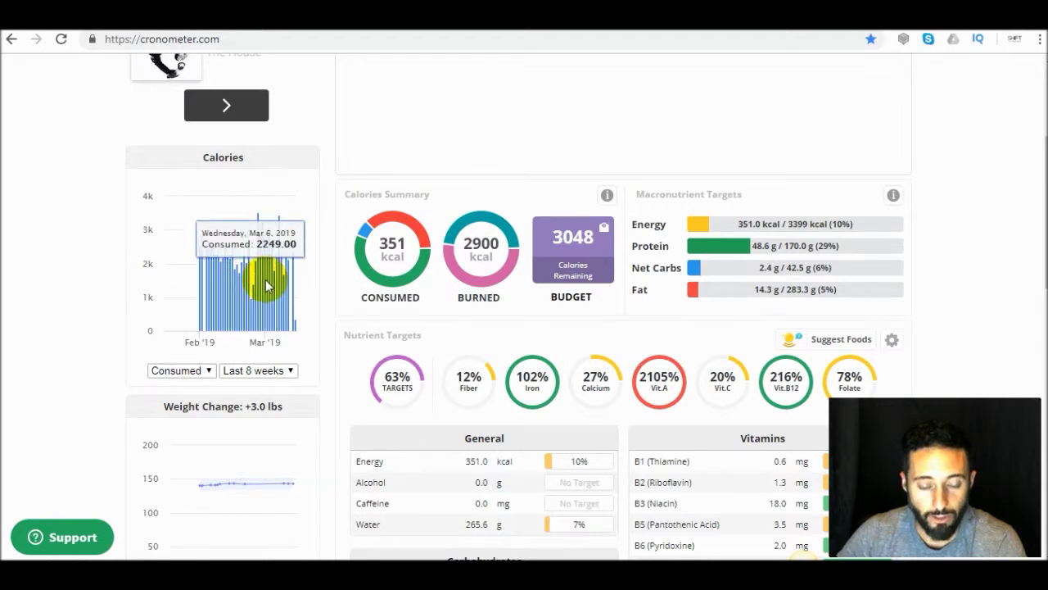
scroll(265, 284, "down", 2)
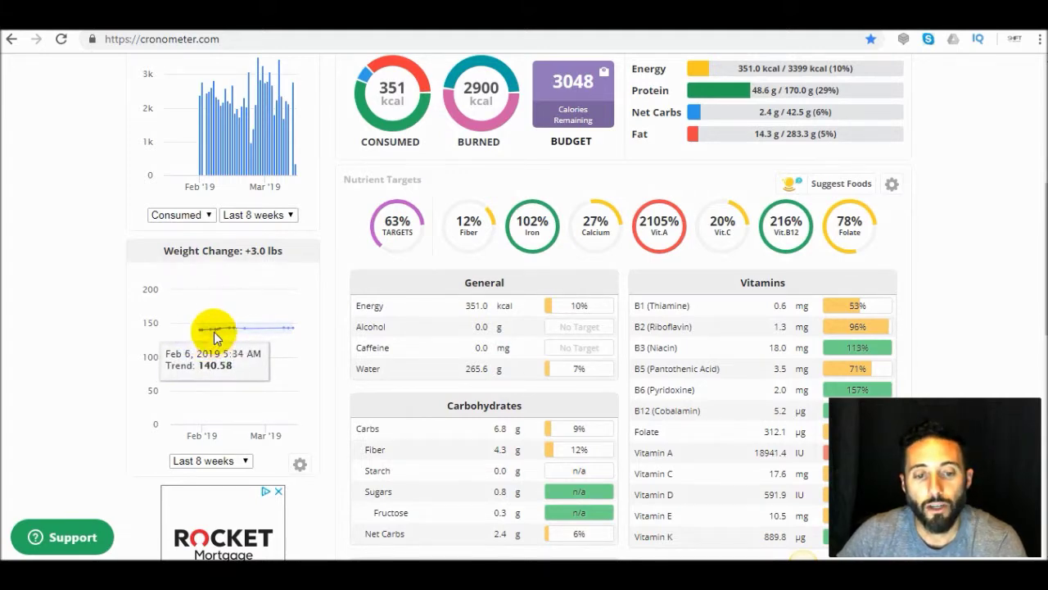
Review the day's food entries, calorie summary and the consumed Calories chart for the last 8 weeks
scroll(440, 191, "up", 4)
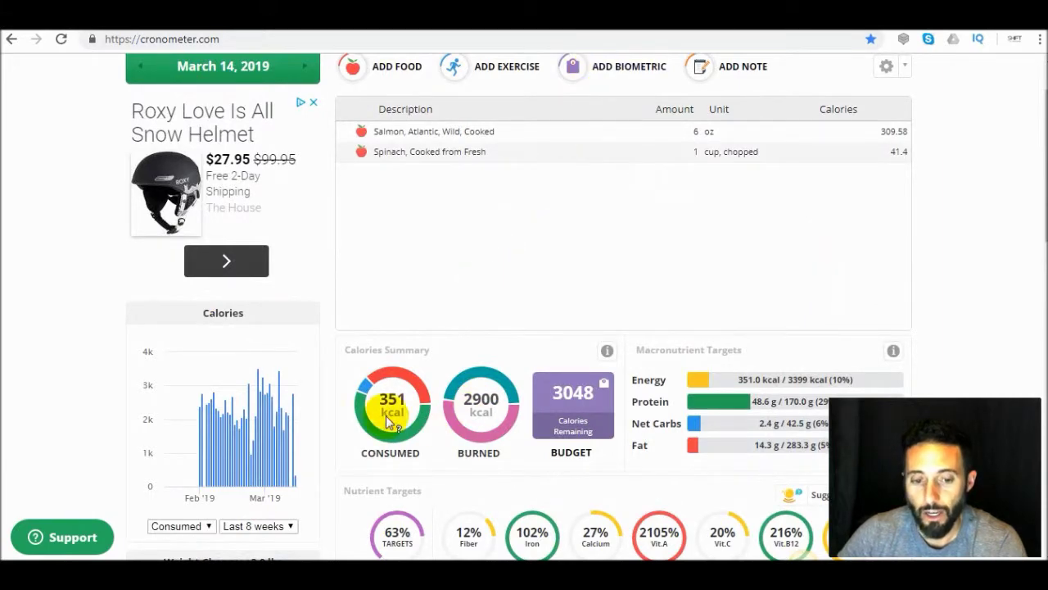
scroll(265, 486, "down", 2)
scroll(265, 486, "down", 1)
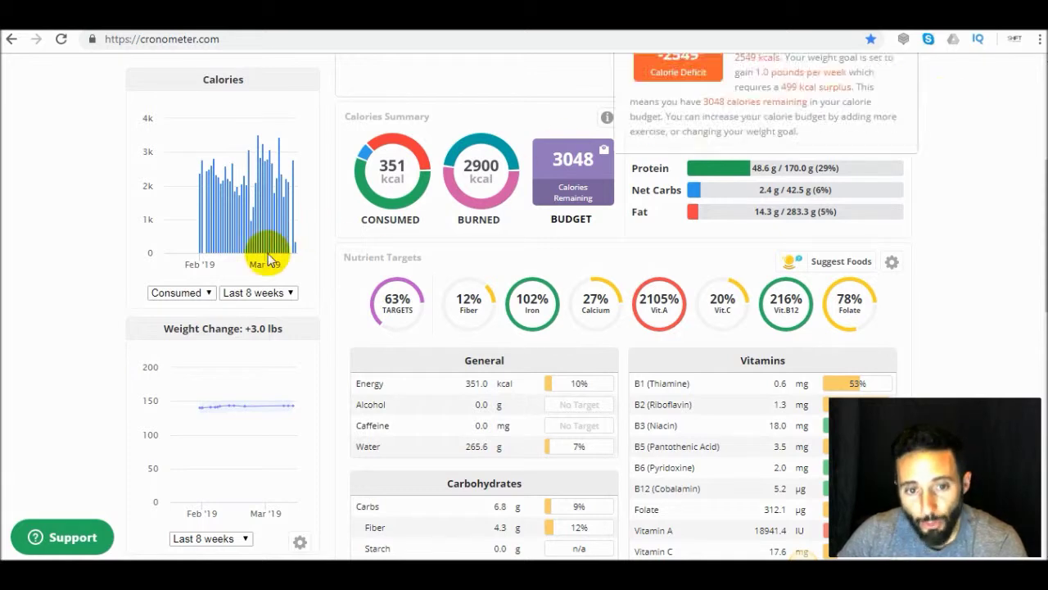
mouse_move(283, 211)
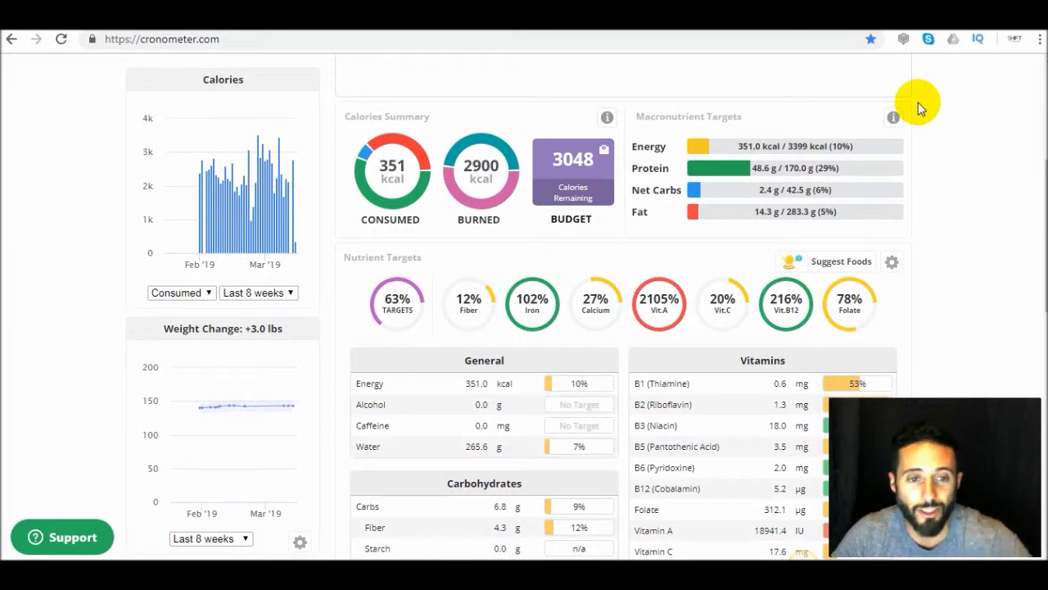
mouse_move(205, 166)
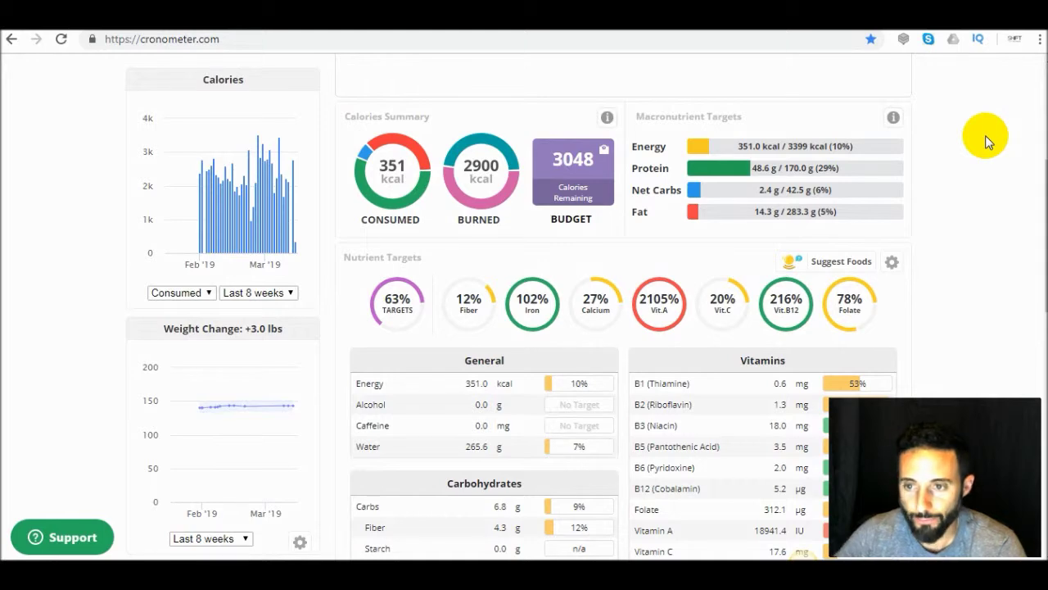
Open the Trends charts and view the Calories Consumed chart for the last 7 days
scroll(985, 135, "up", 2)
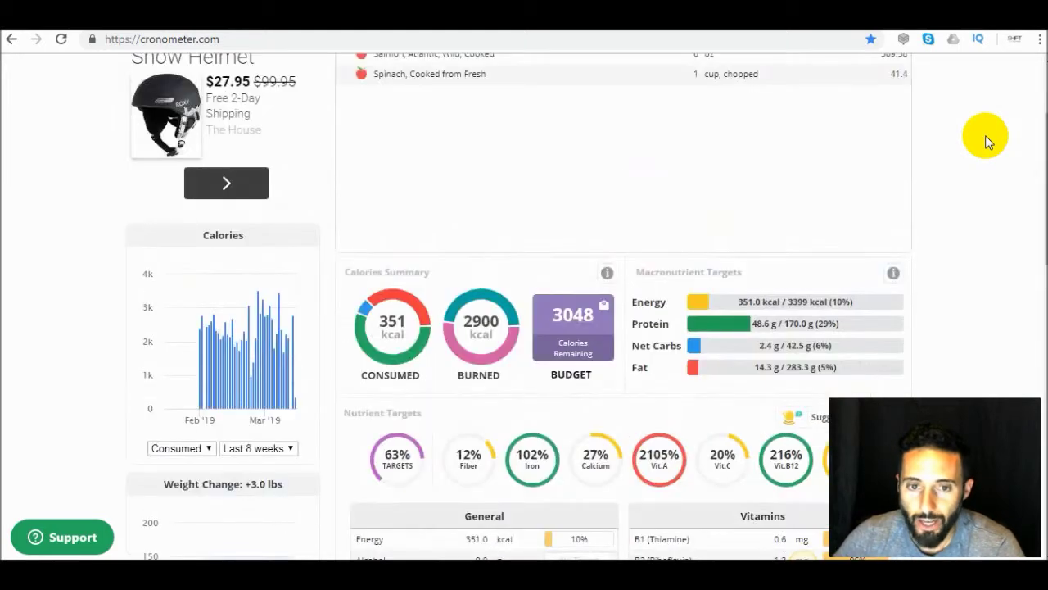
scroll(986, 136, "up", 2)
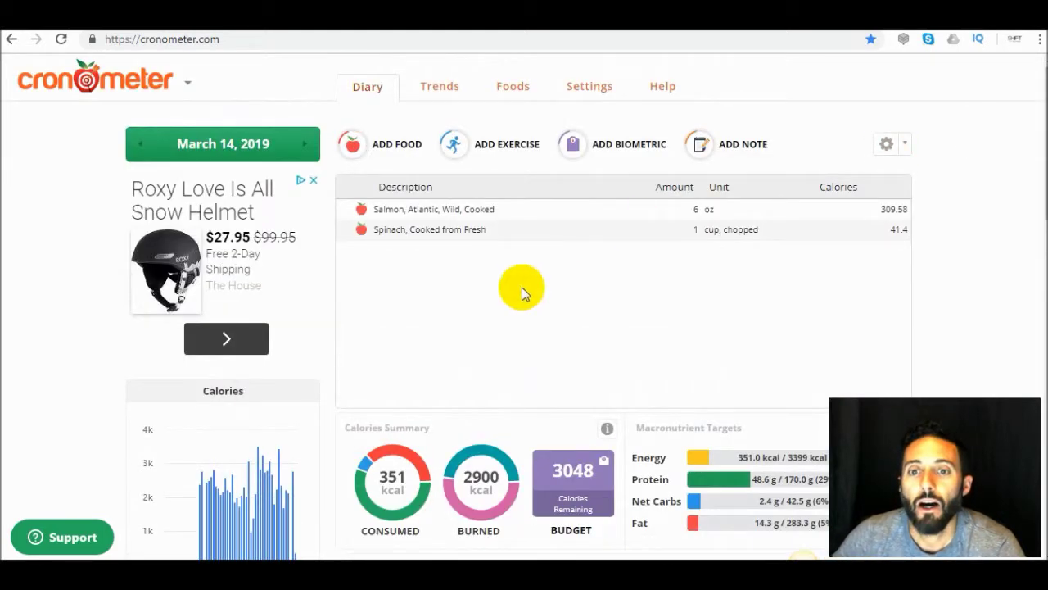
left_click(443, 86)
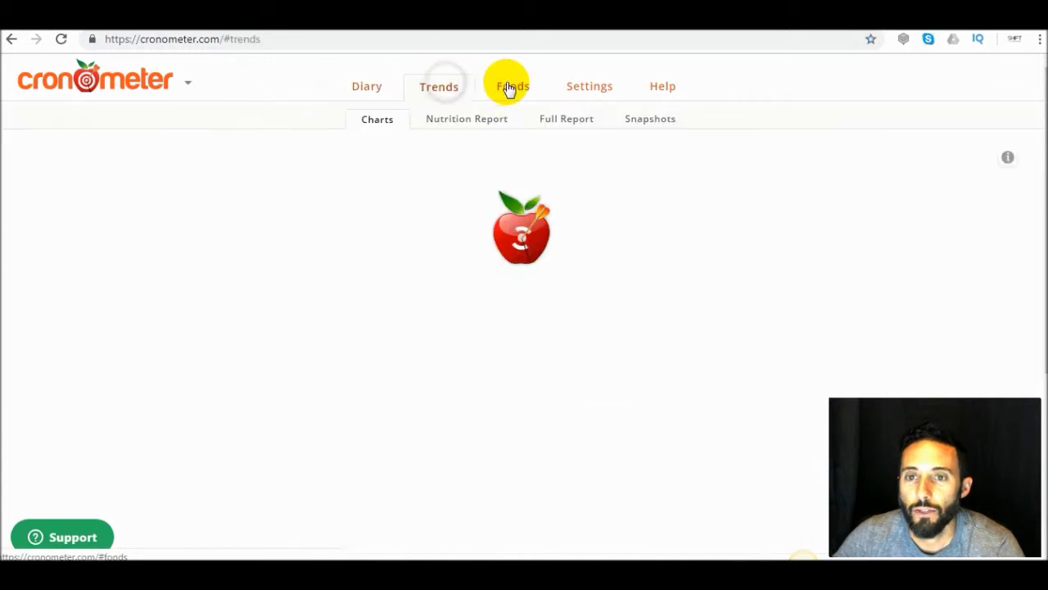
scroll(567, 175, "down", 2)
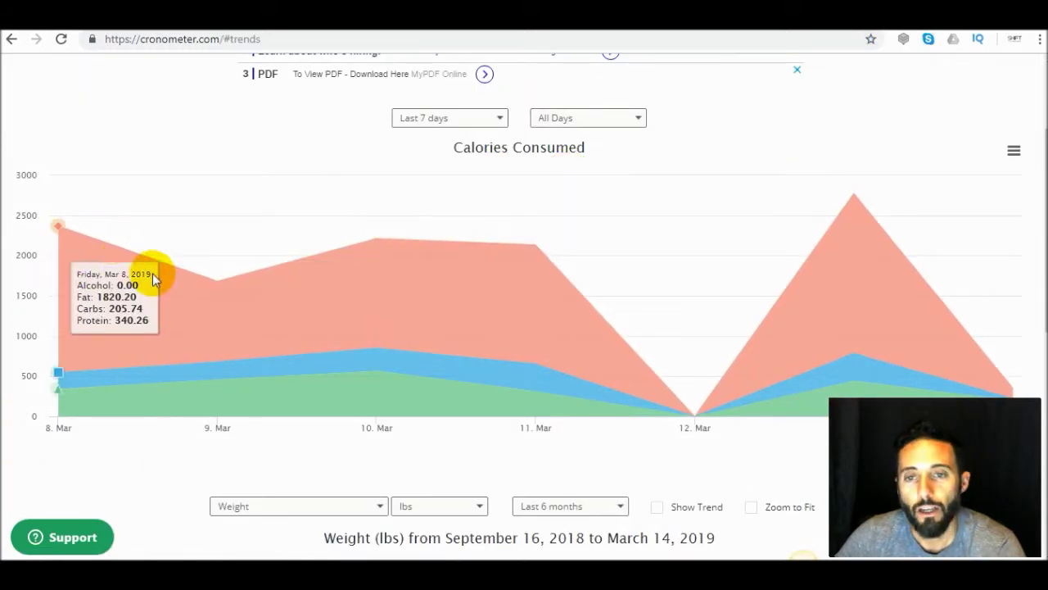
Check the available time ranges and day filters for the Calories Consumed chart, keeping Last 7 days and All Days
left_click(502, 123)
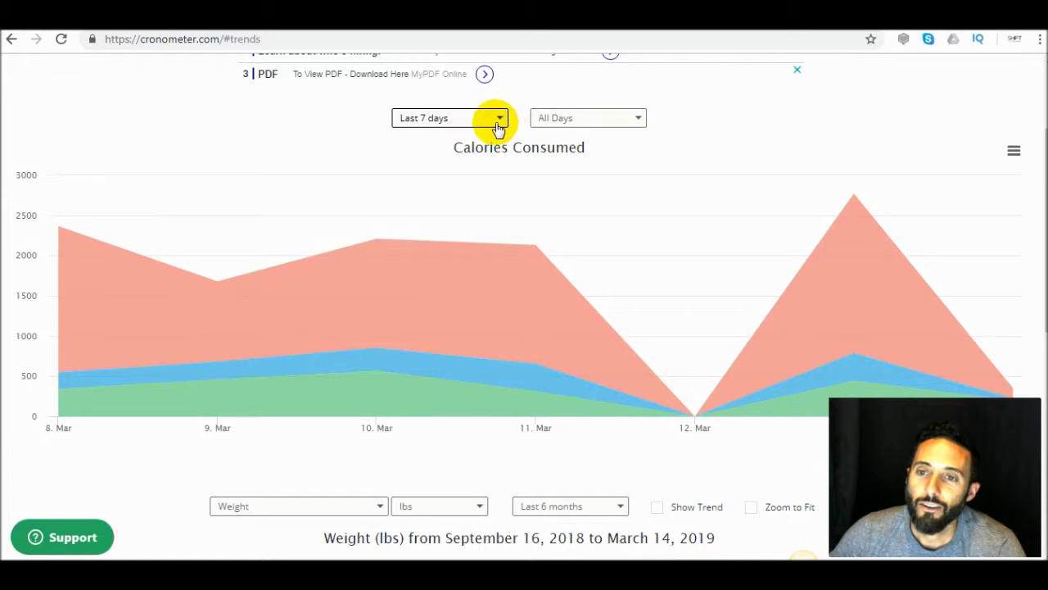
left_click(498, 120)
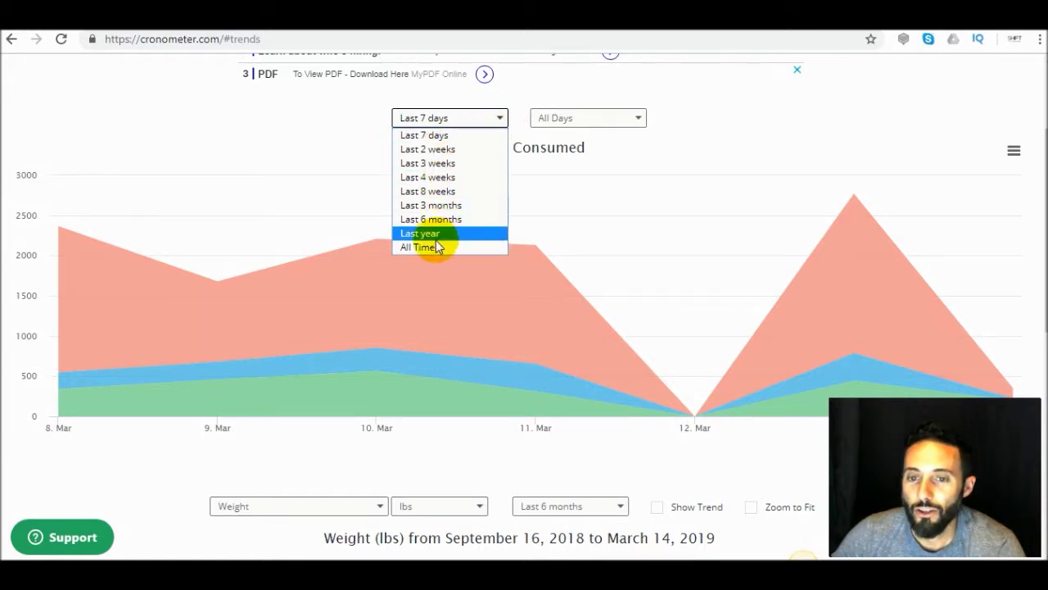
left_click(693, 123)
left_click(629, 119)
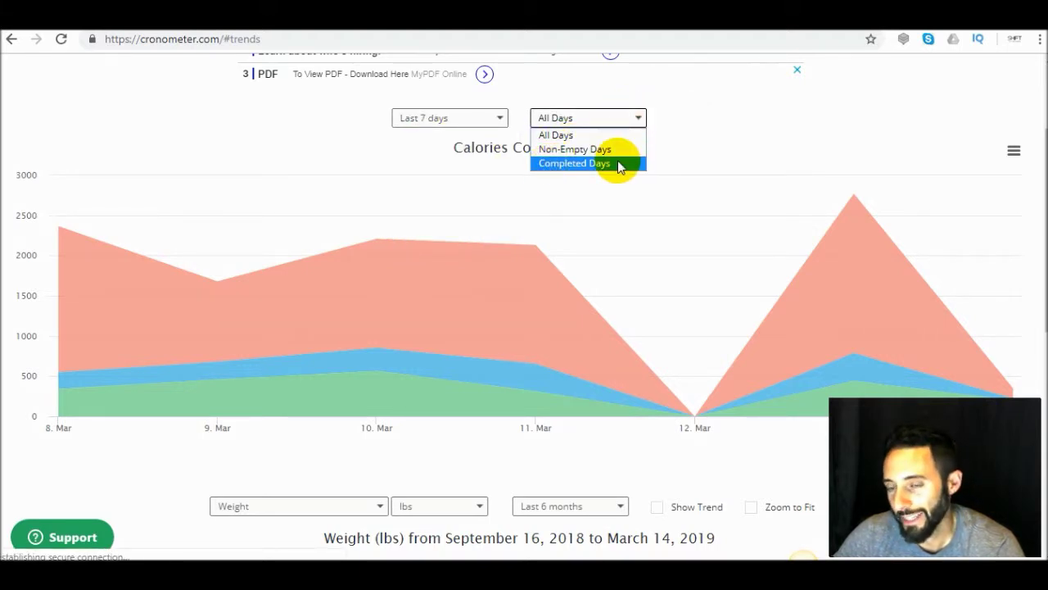
left_click(800, 117)
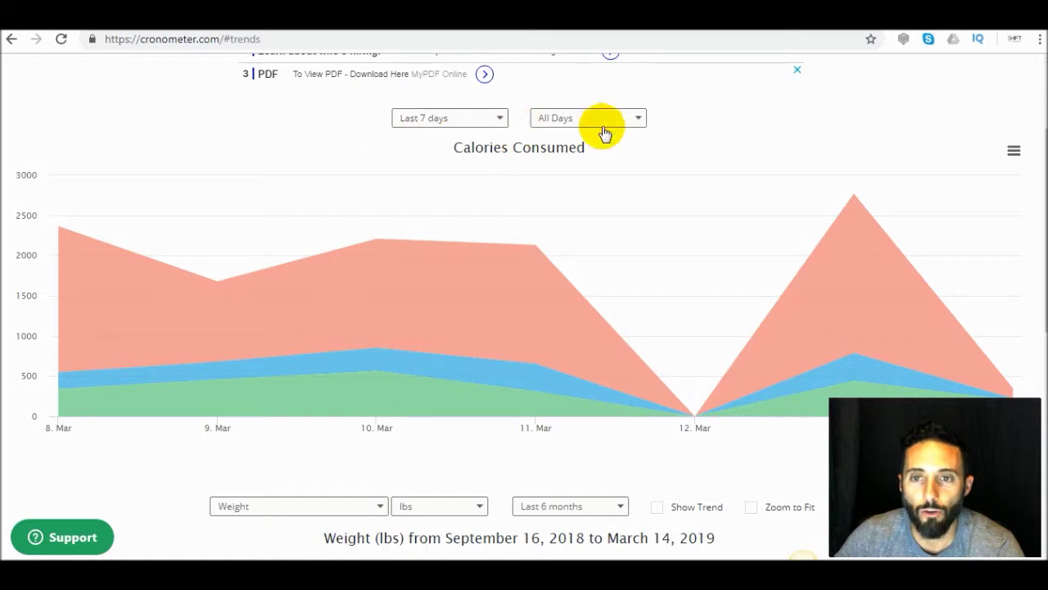
Check which biometrics besides Weight can be plotted in the biometric chart over the last 6 months
scroll(632, 119, "down", 3)
scroll(632, 119, "down", 1)
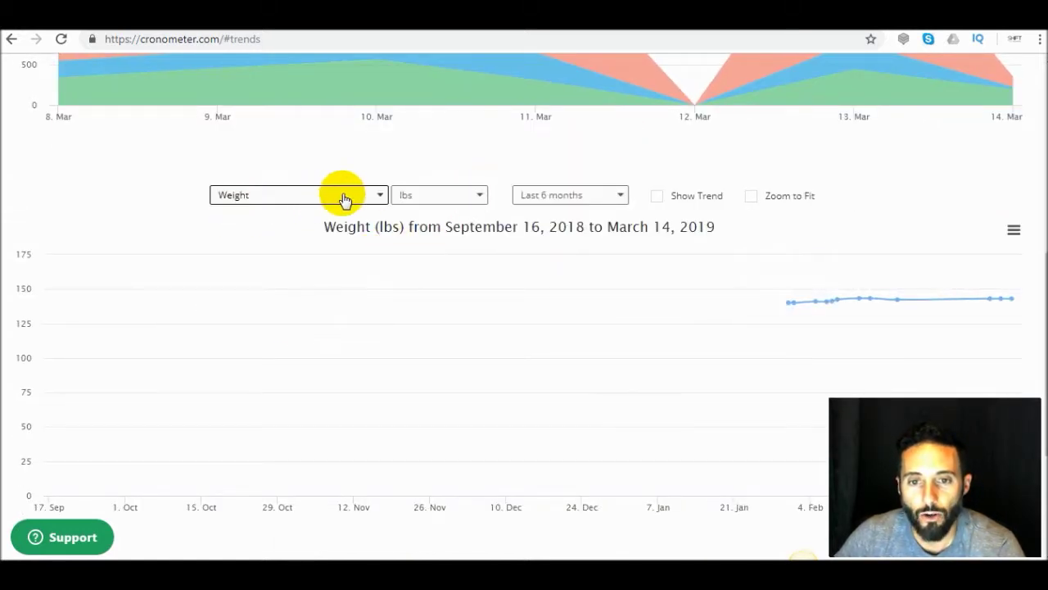
left_click(375, 197)
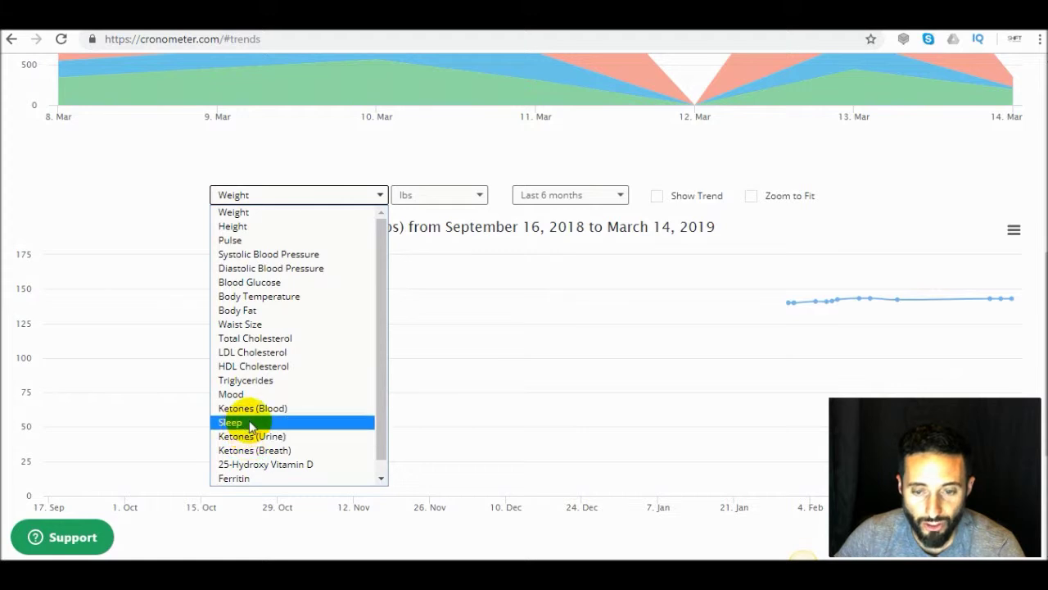
left_click(486, 163)
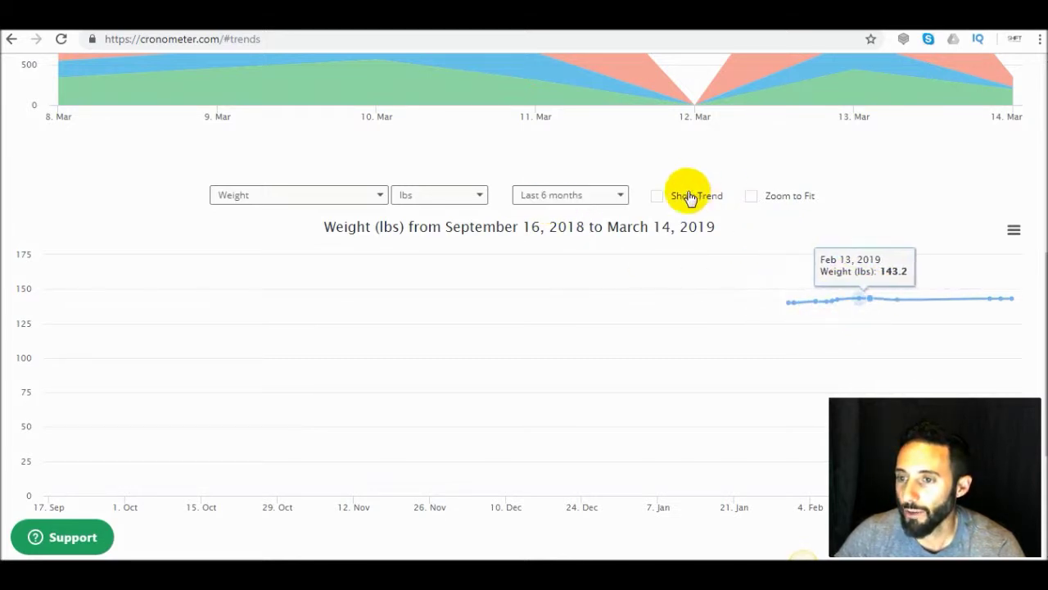
Enable Show Trend and Zoom to Fit for the weight chart and compare it with the Calories Consumed chart
left_click(660, 199)
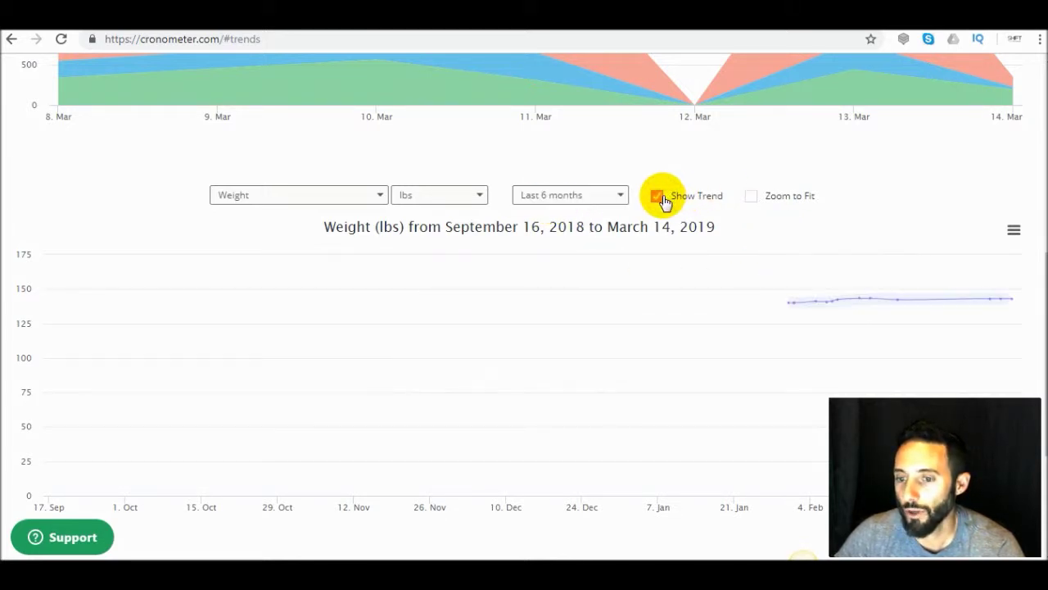
left_click(753, 197)
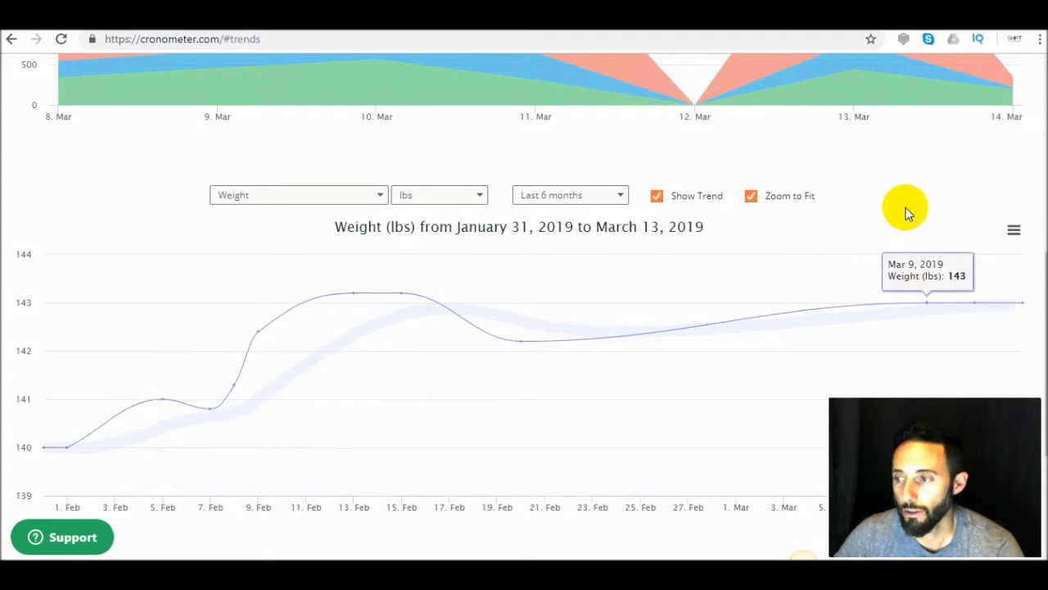
scroll(906, 211, "up", 3)
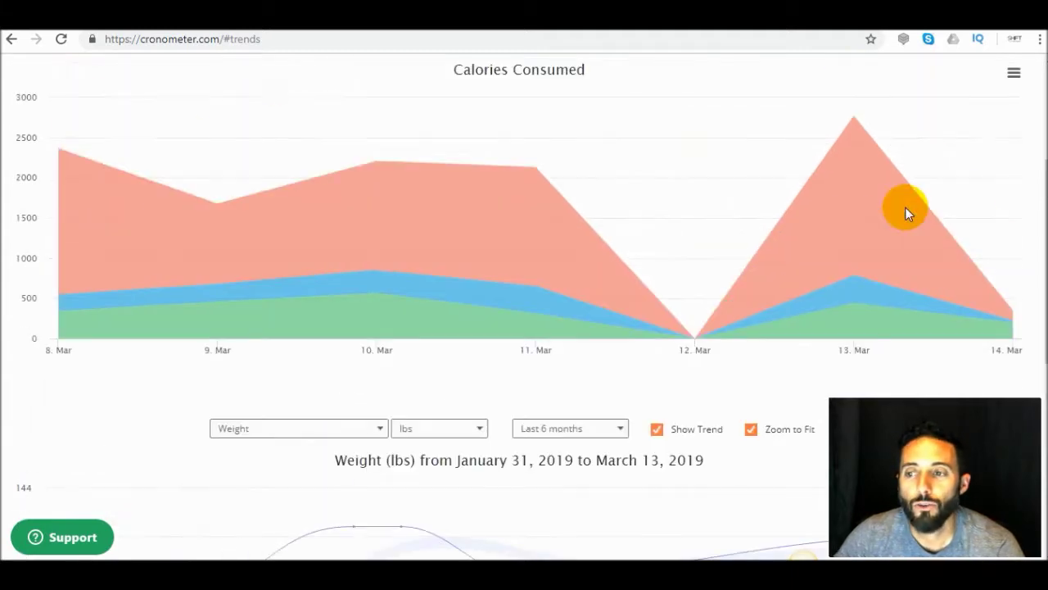
scroll(906, 211, "down", 3)
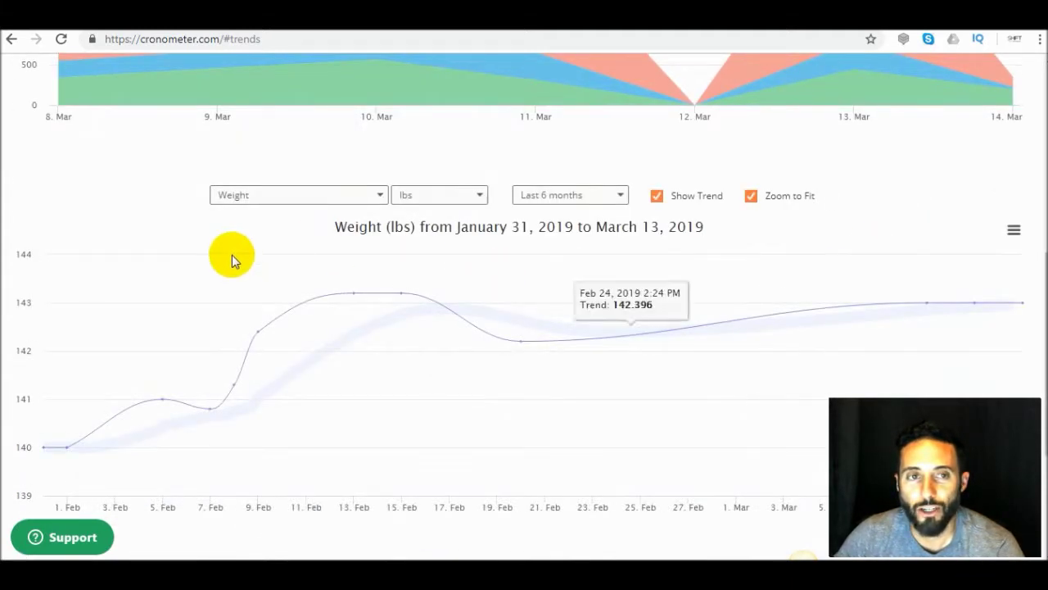
View the new recipe form under Foods and examine the Custom Foods form down to its nutrient tables
scroll(379, 250, "up", 4)
scroll(418, 245, "up", 2)
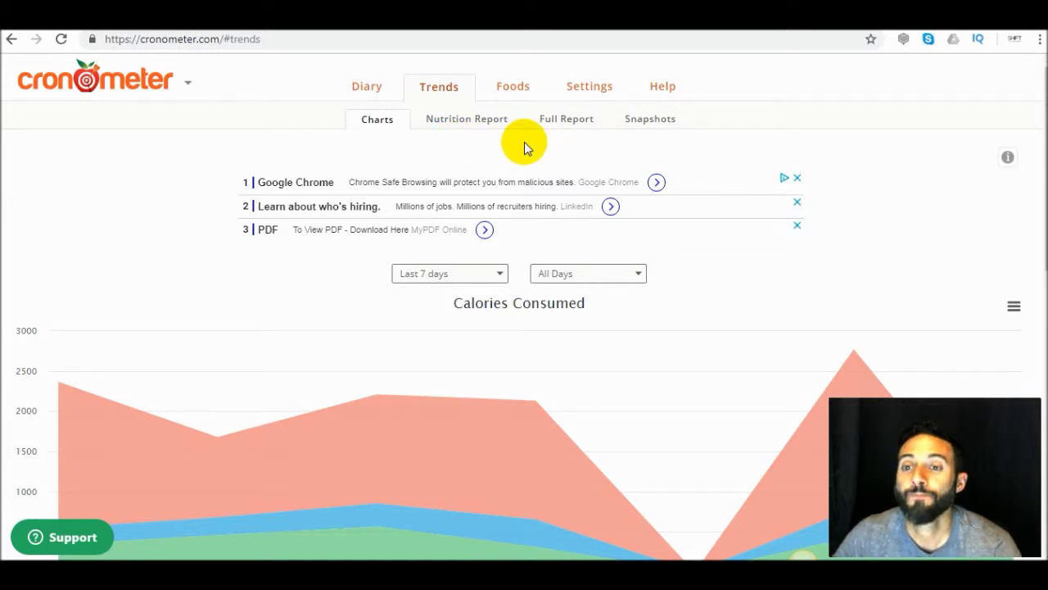
left_click(523, 95)
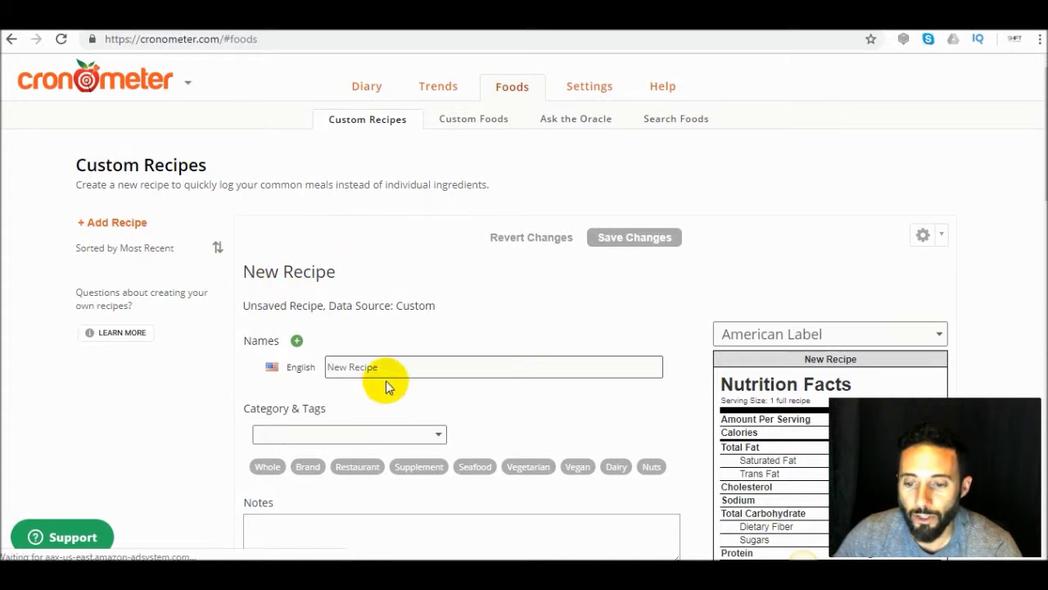
left_click(475, 131)
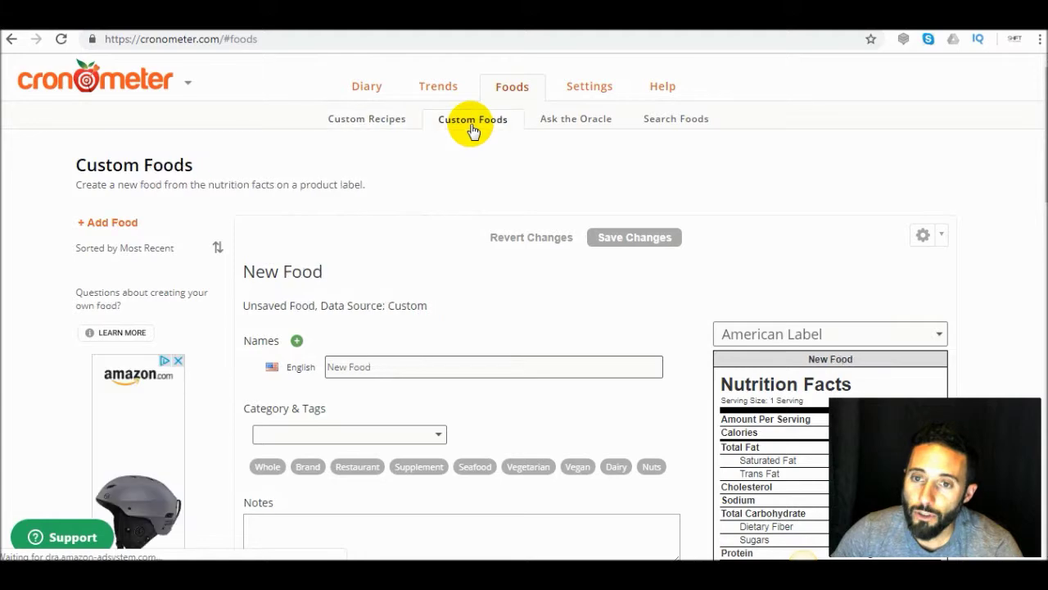
scroll(419, 222, "down", 3)
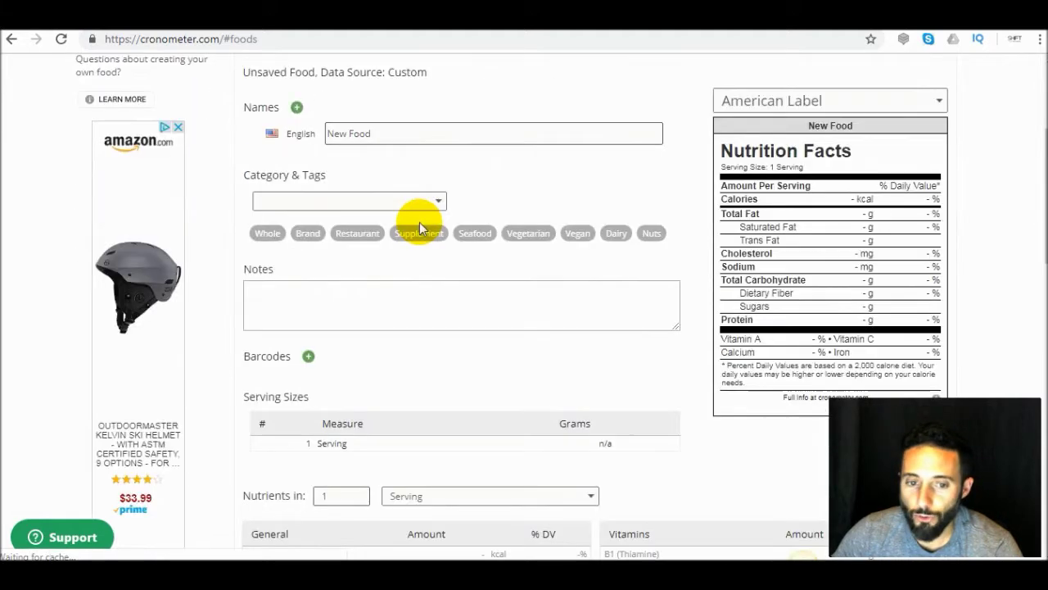
scroll(419, 222, "down", 6)
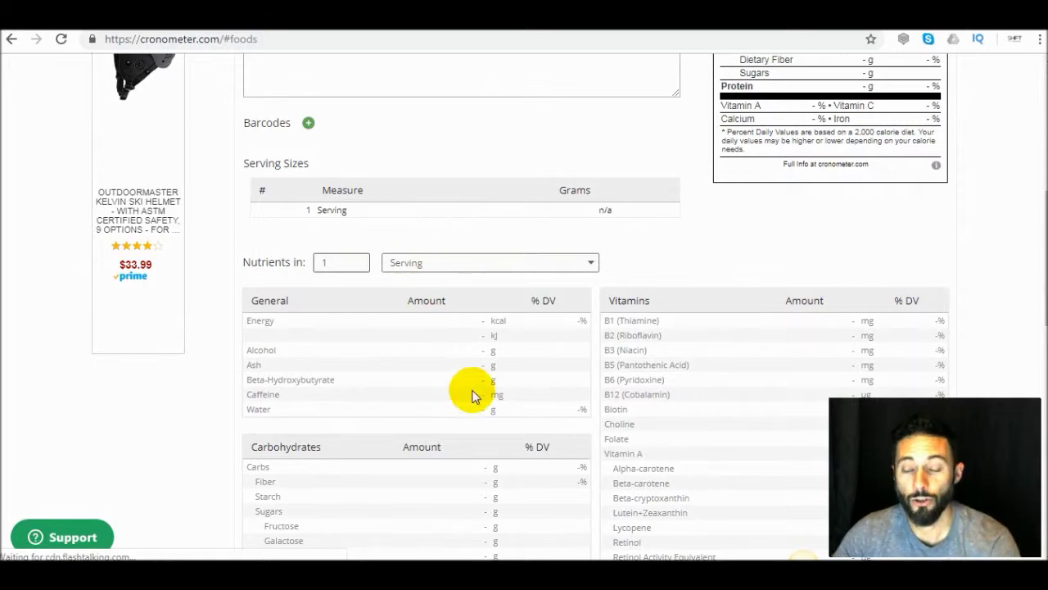
scroll(472, 244, "up", 3)
scroll(472, 244, "up", 3)
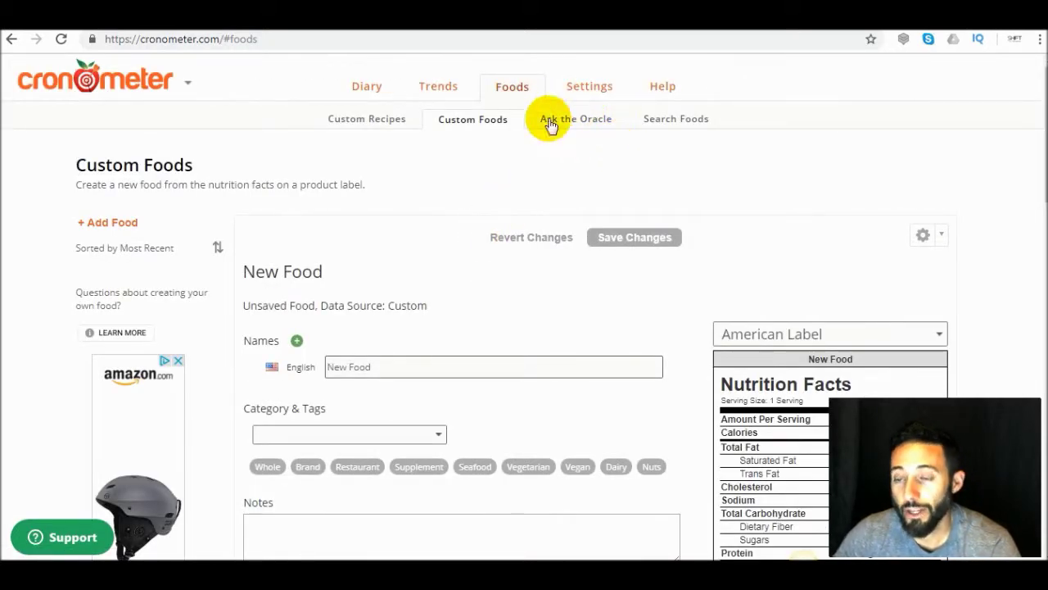
Open the food database search page and look through the My Top Foods list
left_click(680, 128)
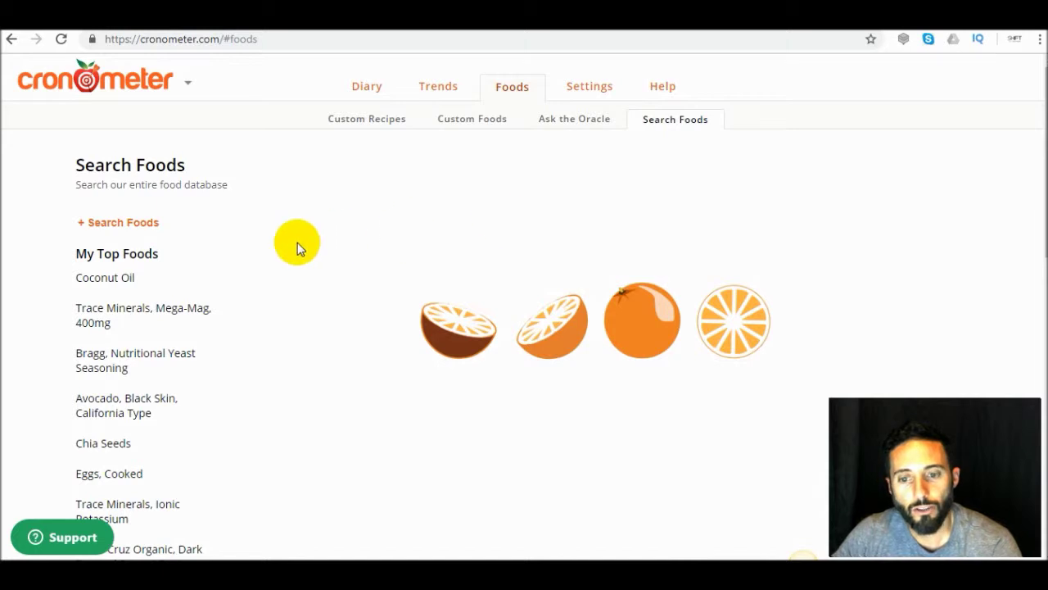
scroll(296, 270, "down", 4)
scroll(295, 298, "up", 4)
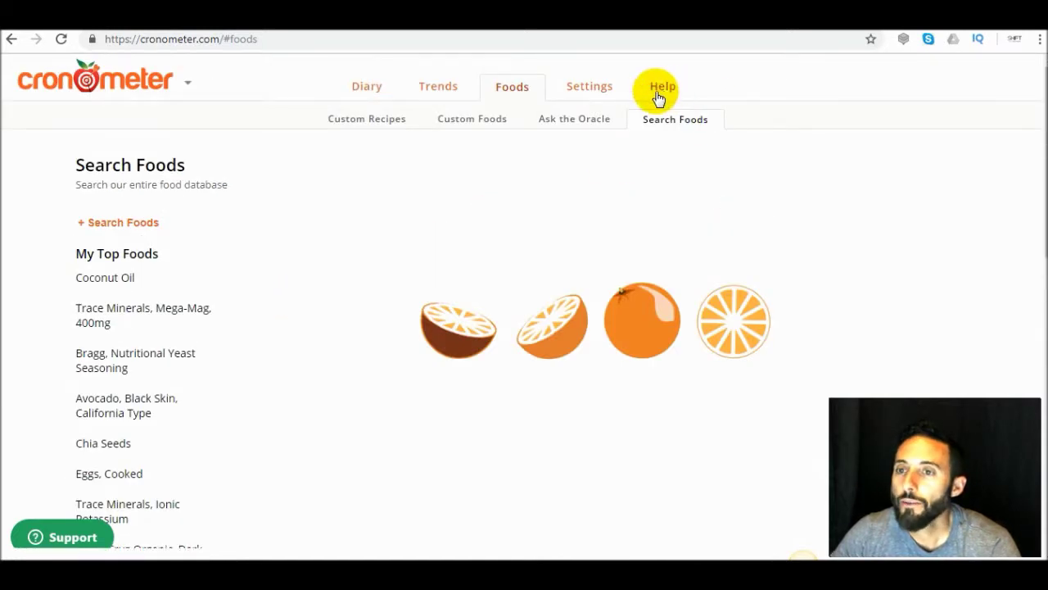
Open the account settings and look through the login, subscription and notification sections
left_click(591, 90)
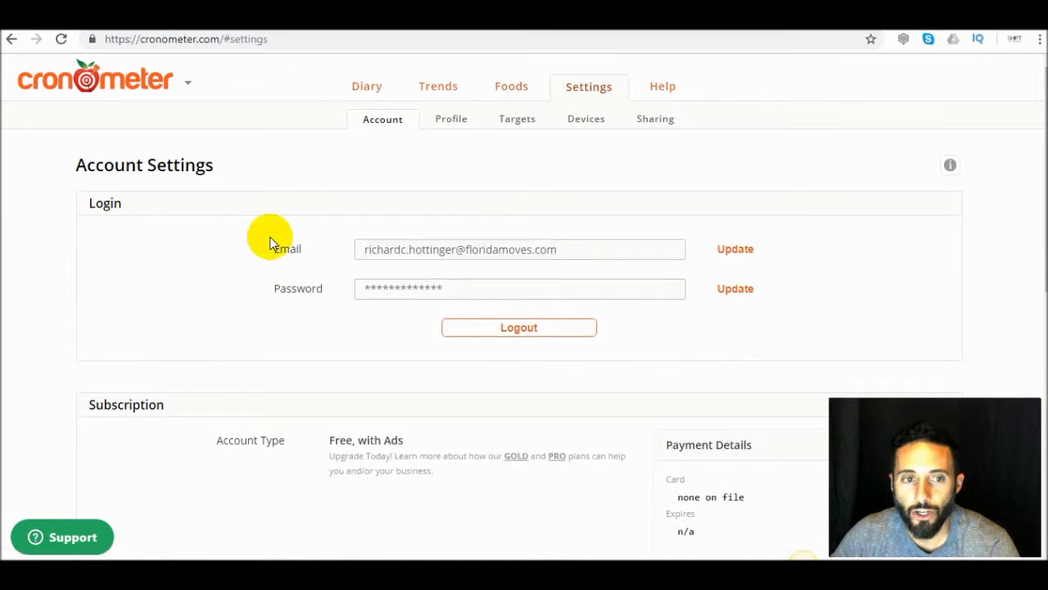
scroll(583, 277, "down", 3)
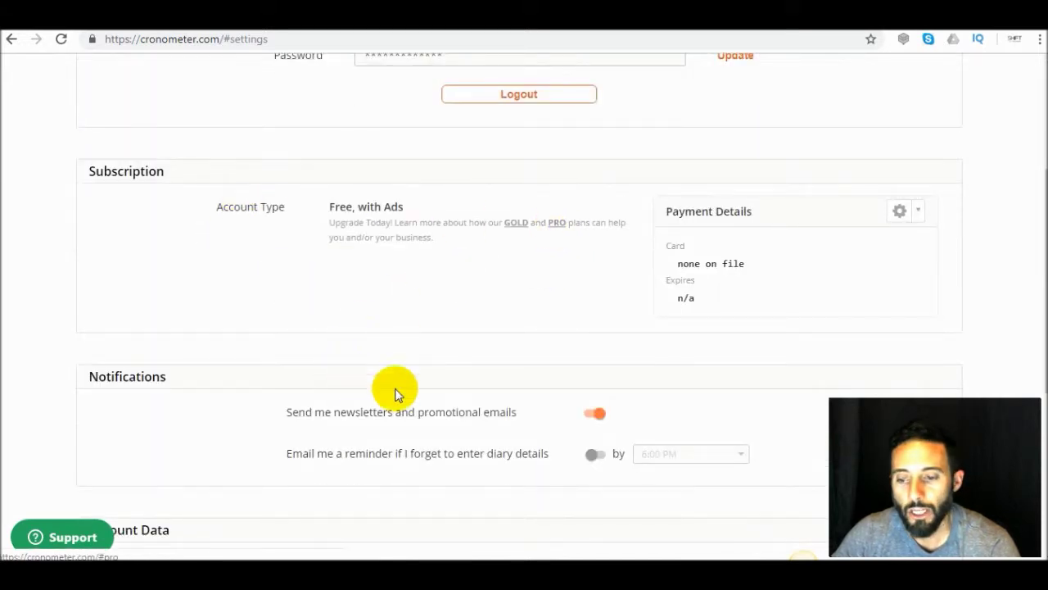
scroll(496, 381, "up", 3)
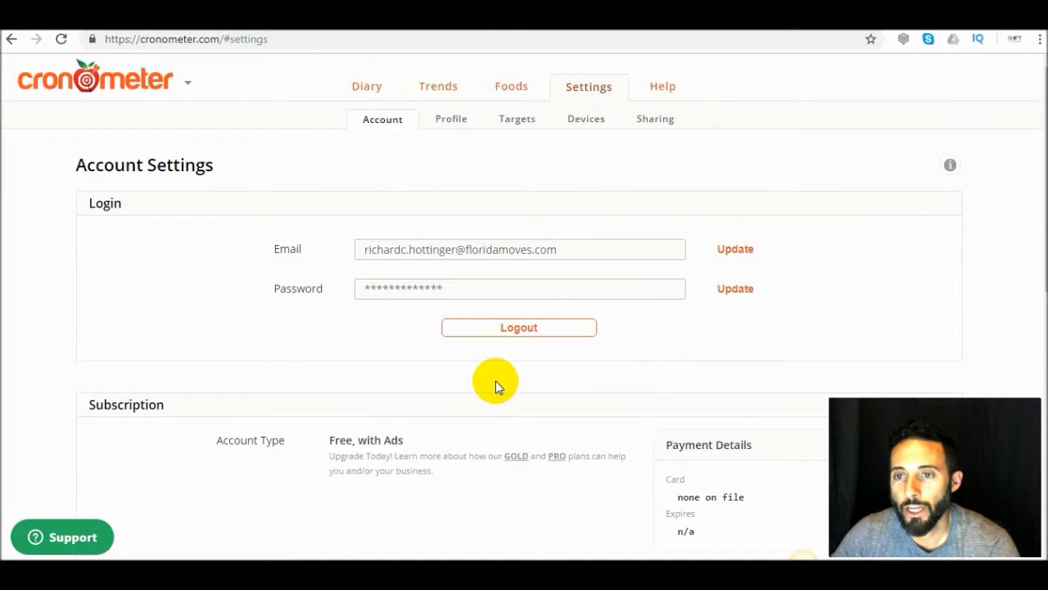
Add a Body Fat biometric of 5.7 % to the diary from the body details in the profile settings
left_click(453, 122)
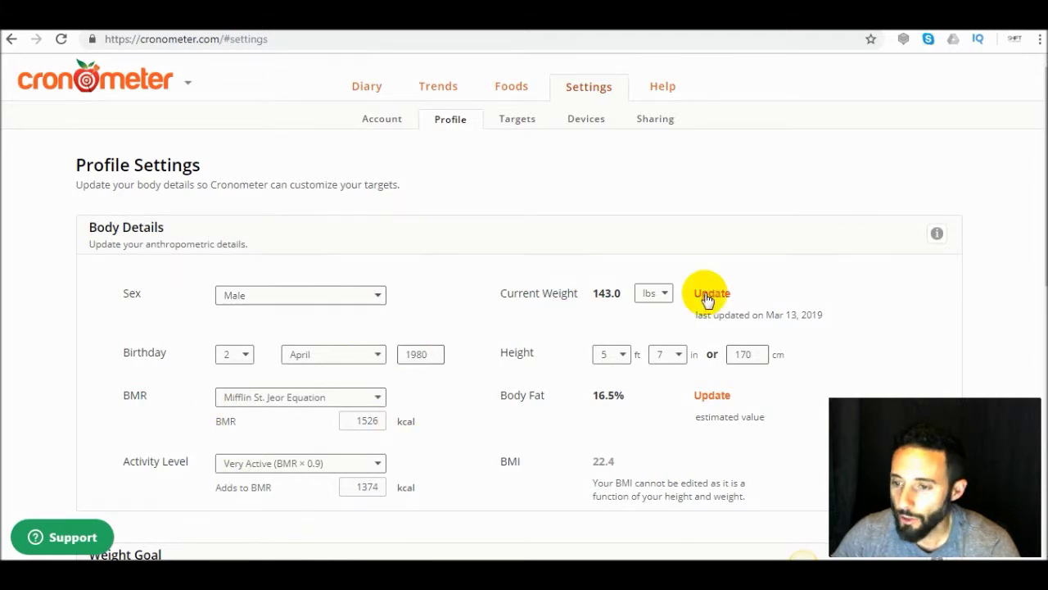
scroll(753, 246, "down", 2)
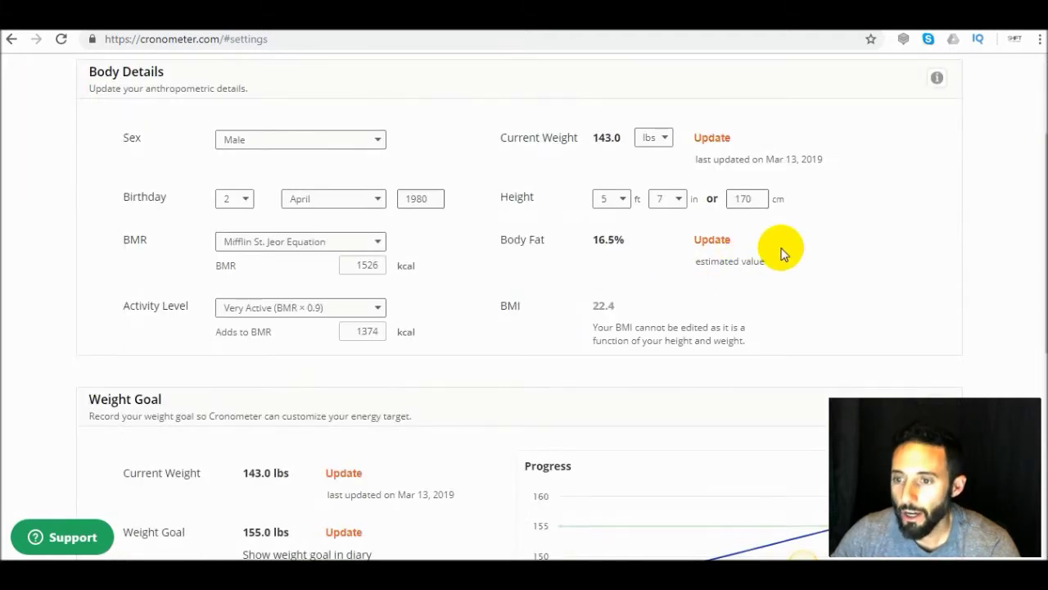
left_click(702, 246)
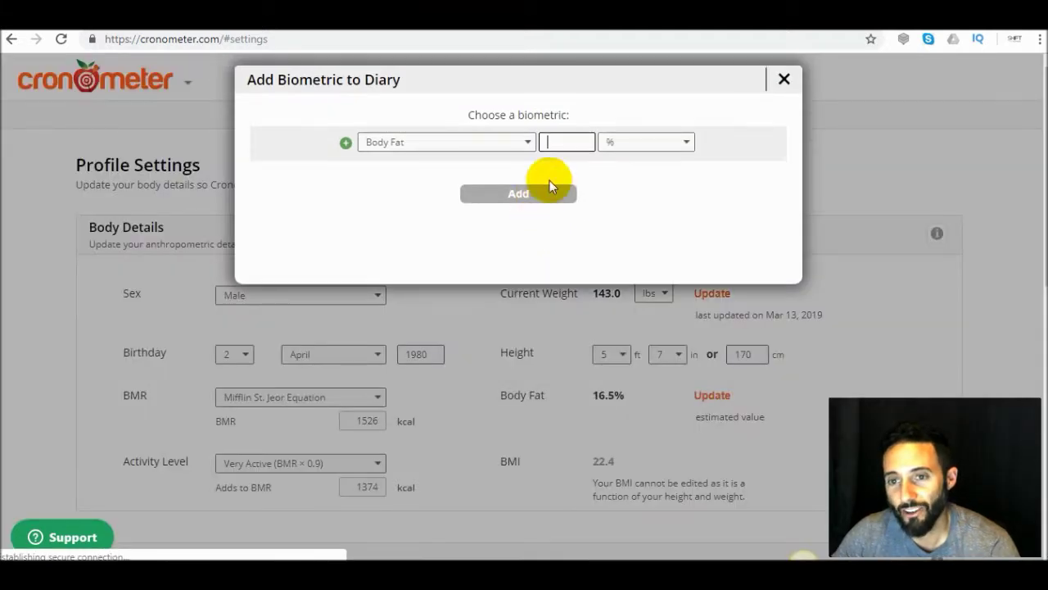
type("5.7")
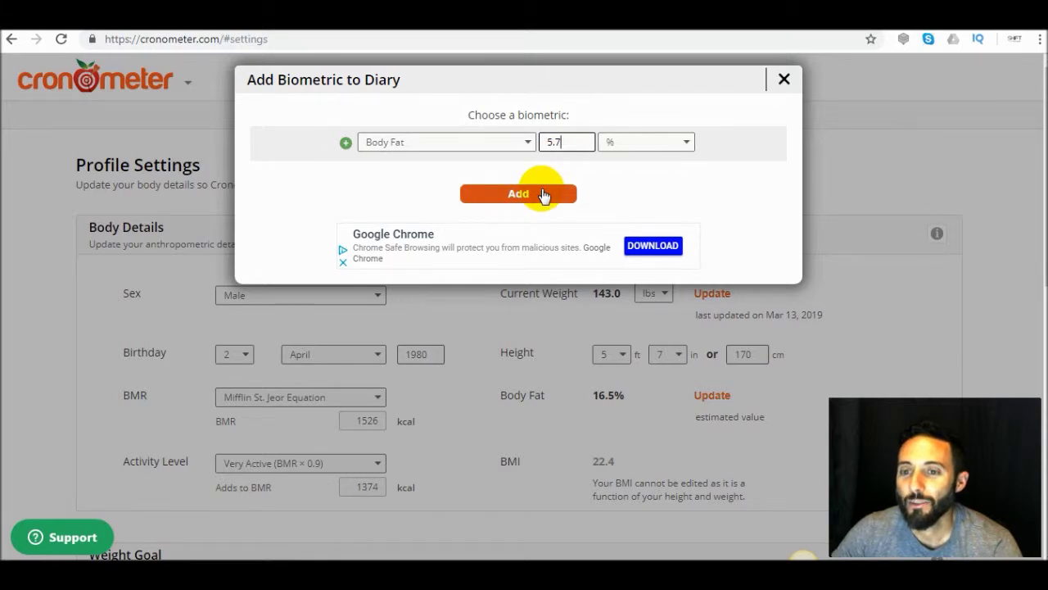
left_click(542, 193)
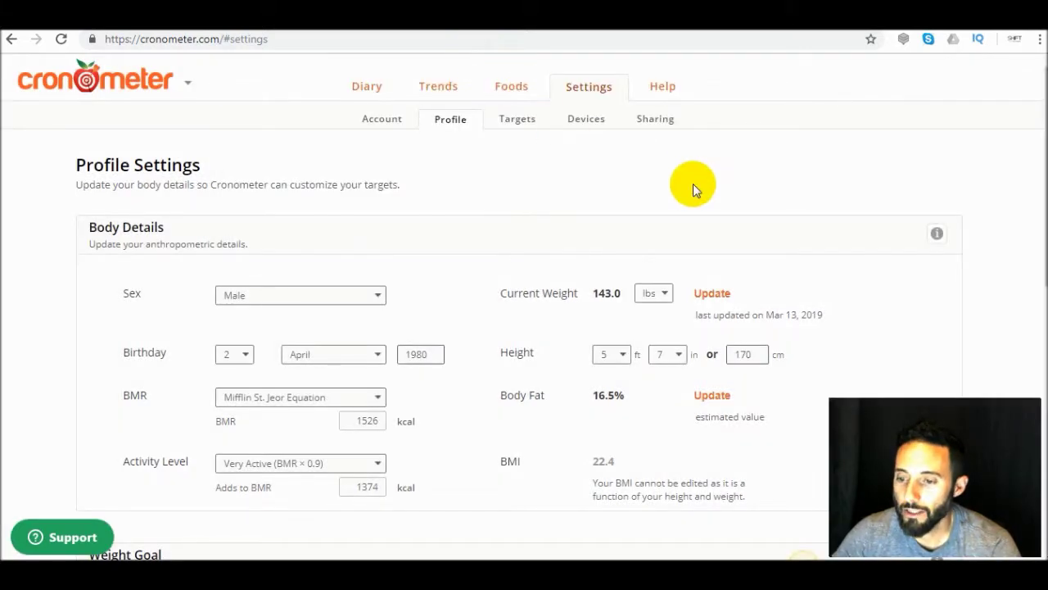
Examine the body details and the Weight Goal section of the profile settings, including the goal timeline and the projected weight progress chart
scroll(692, 190, "down", 3)
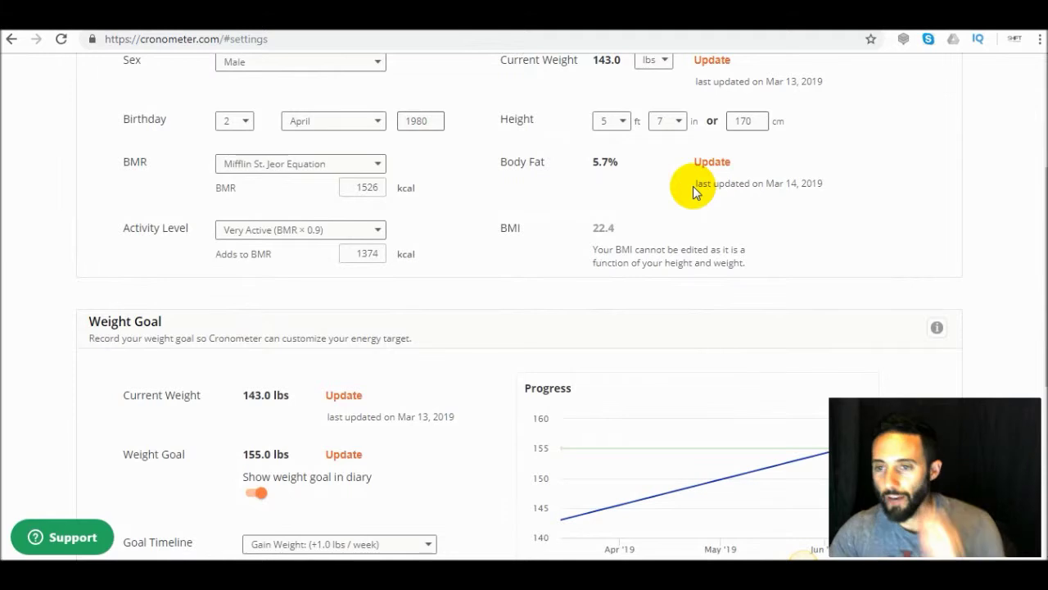
scroll(693, 190, "up", 2)
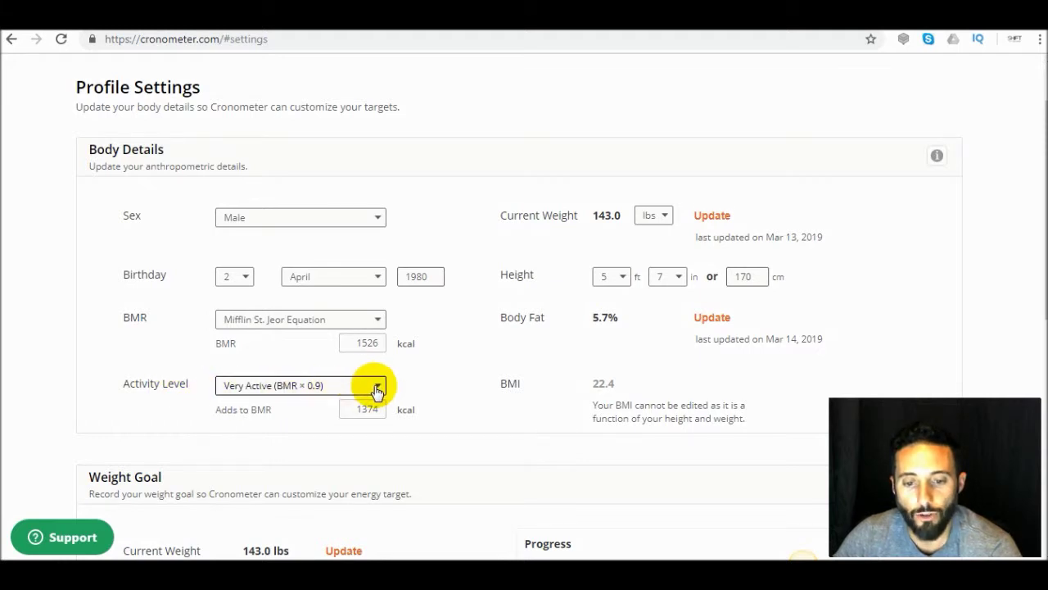
scroll(402, 389, "down", 2)
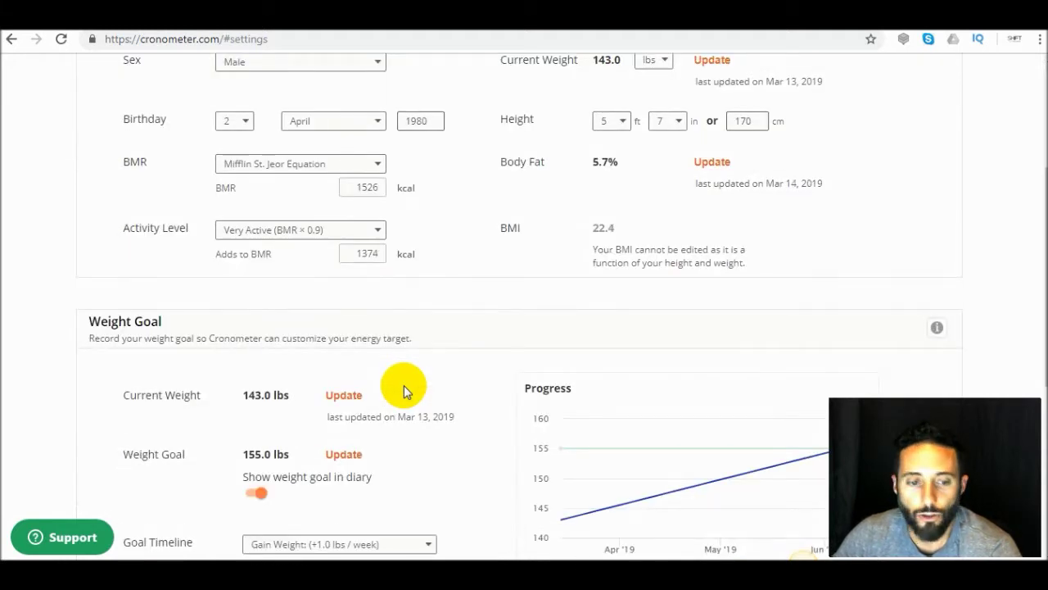
scroll(403, 385, "down", 2)
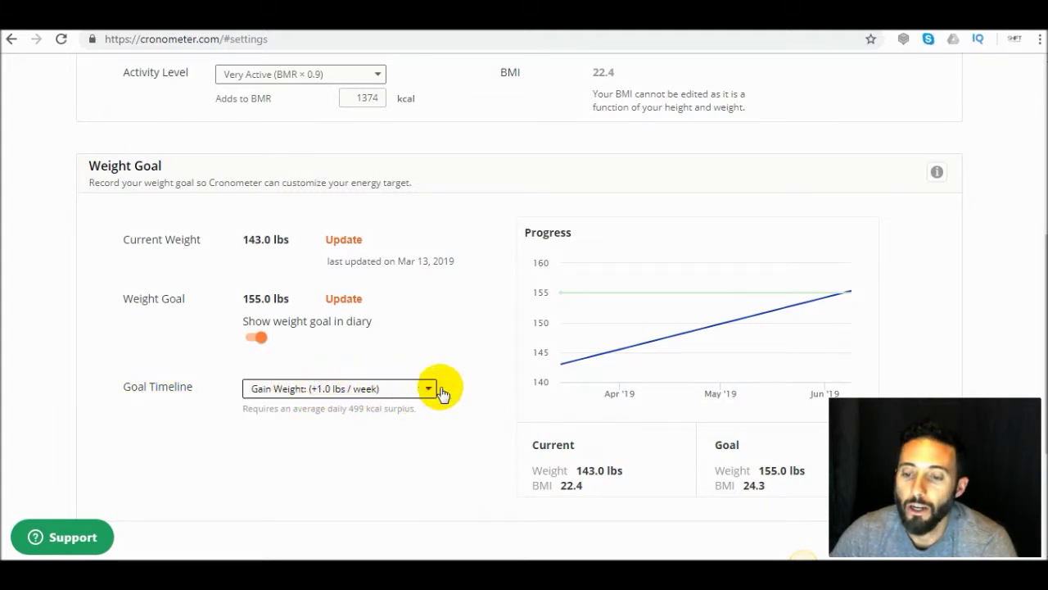
mouse_move(564, 372)
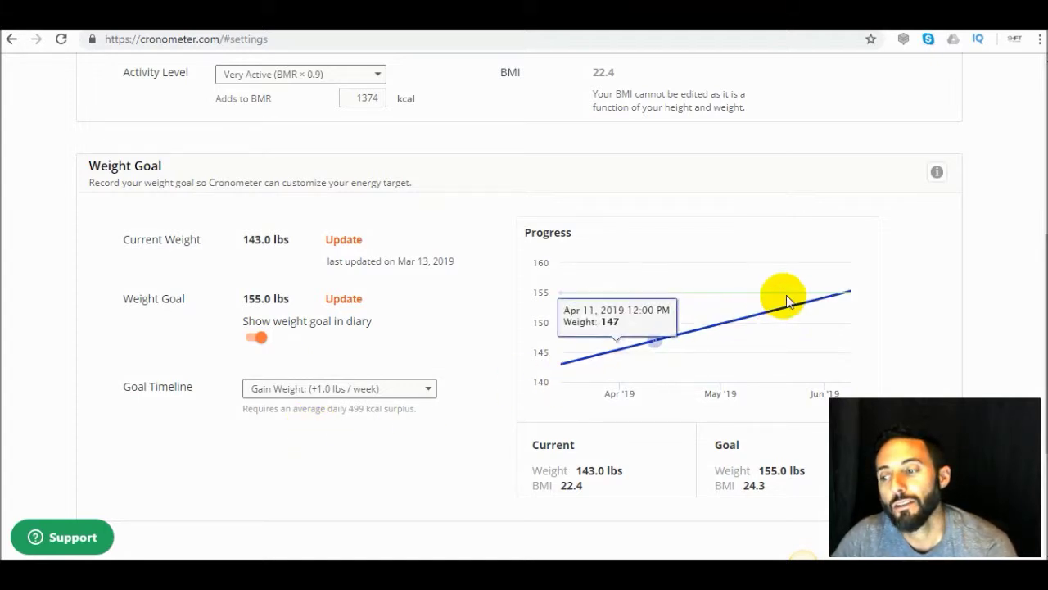
mouse_move(827, 295)
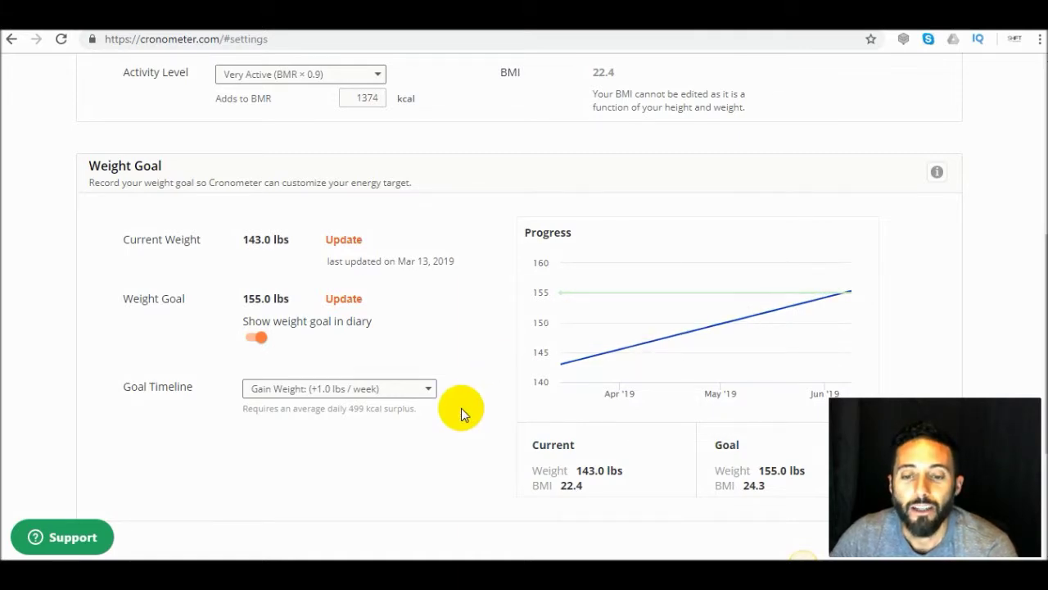
scroll(461, 408, "up", 5)
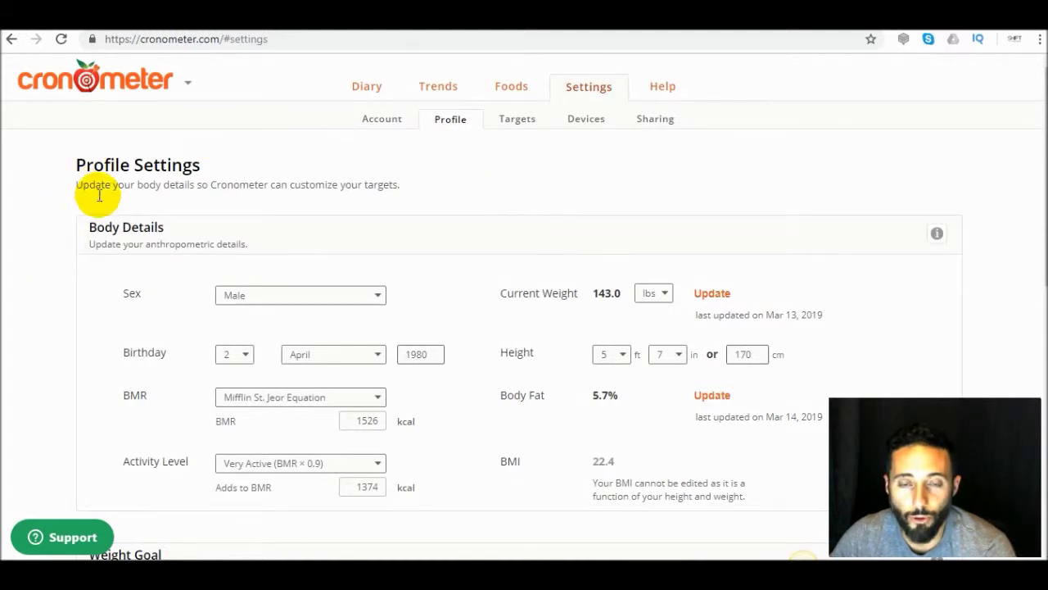
scroll(345, 209, "down", 1)
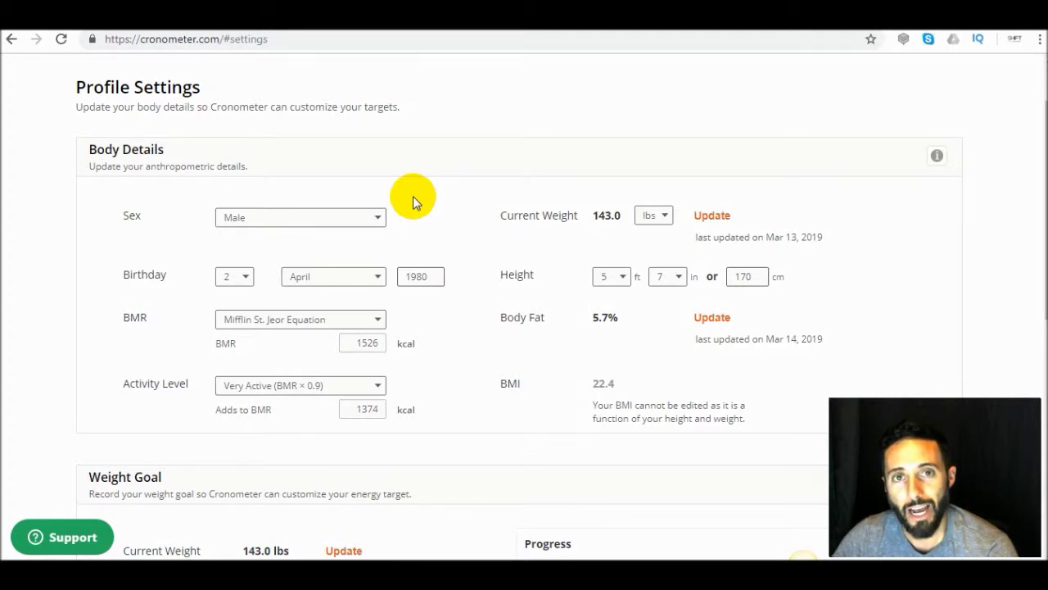
scroll(413, 196, "down", 5)
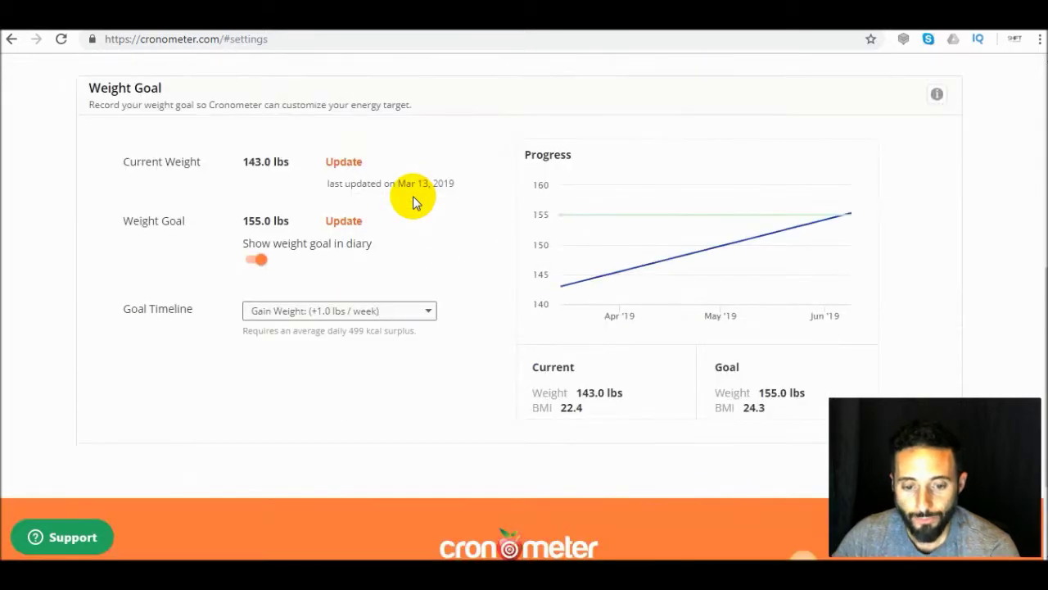
scroll(436, 259, "up", 2)
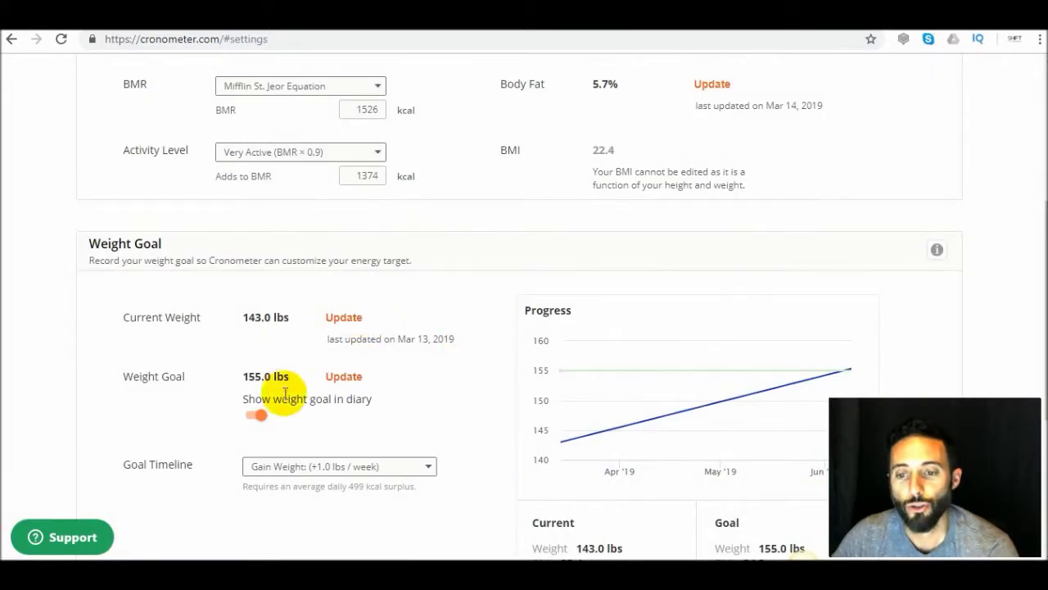
scroll(421, 339, "down", 2)
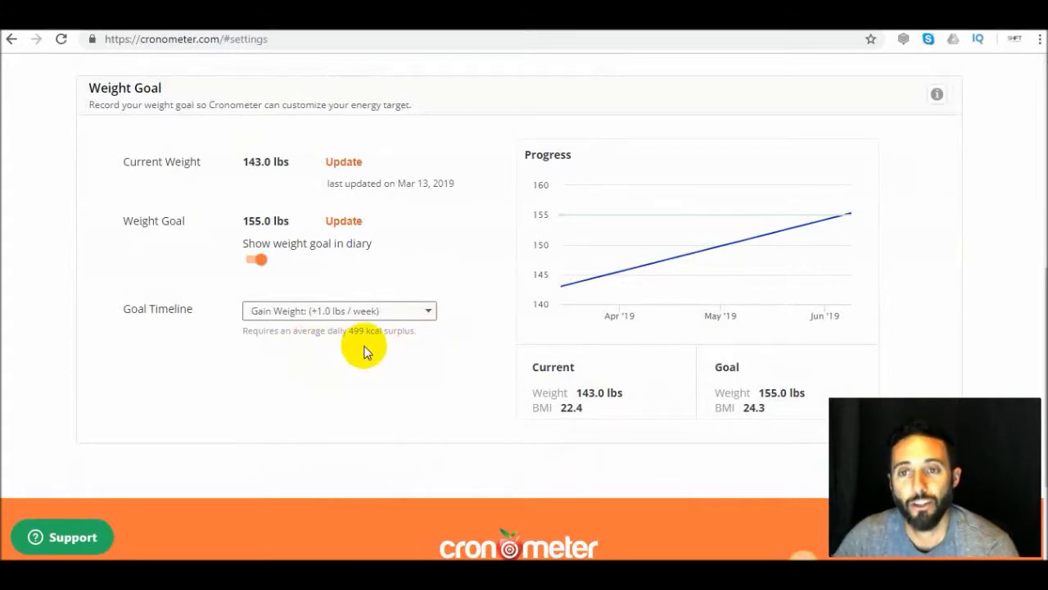
scroll(366, 351, "up", 6)
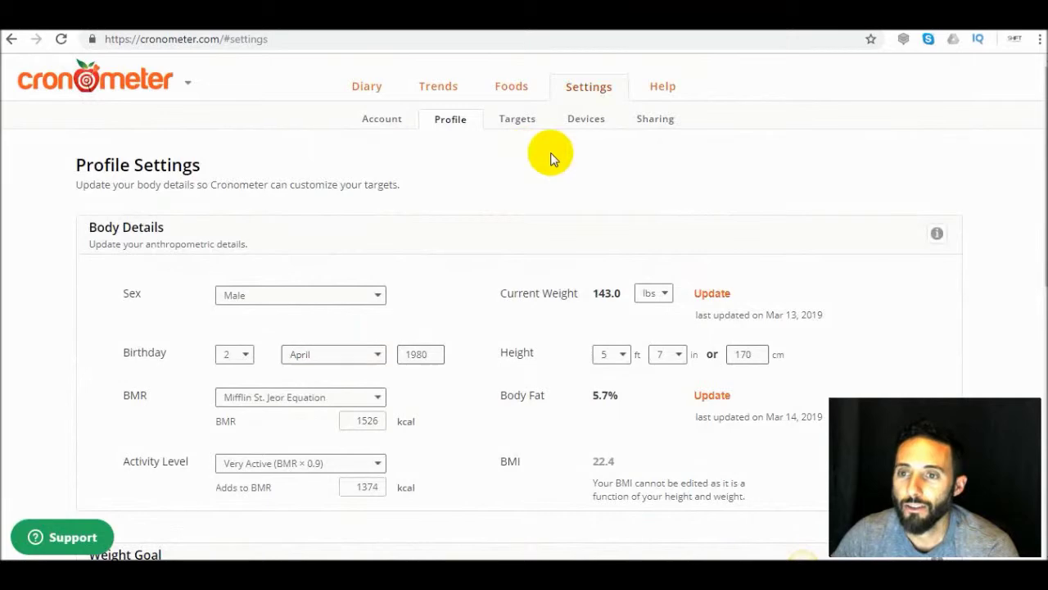
Open the Targets settings and review the carbohydrate tracking option and the macronutrient ratios
left_click(516, 123)
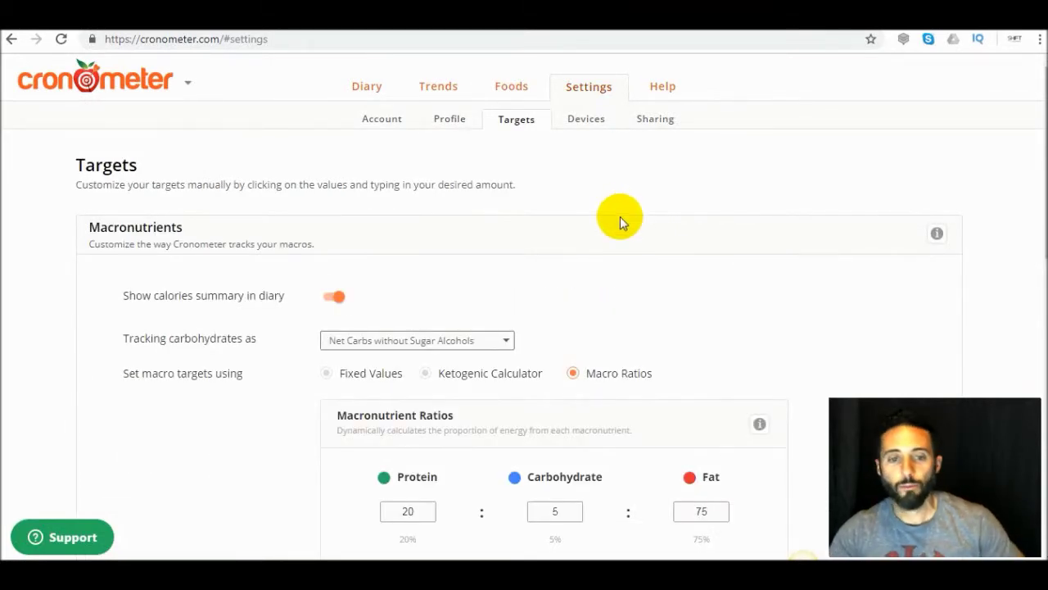
scroll(620, 218, "down", 2)
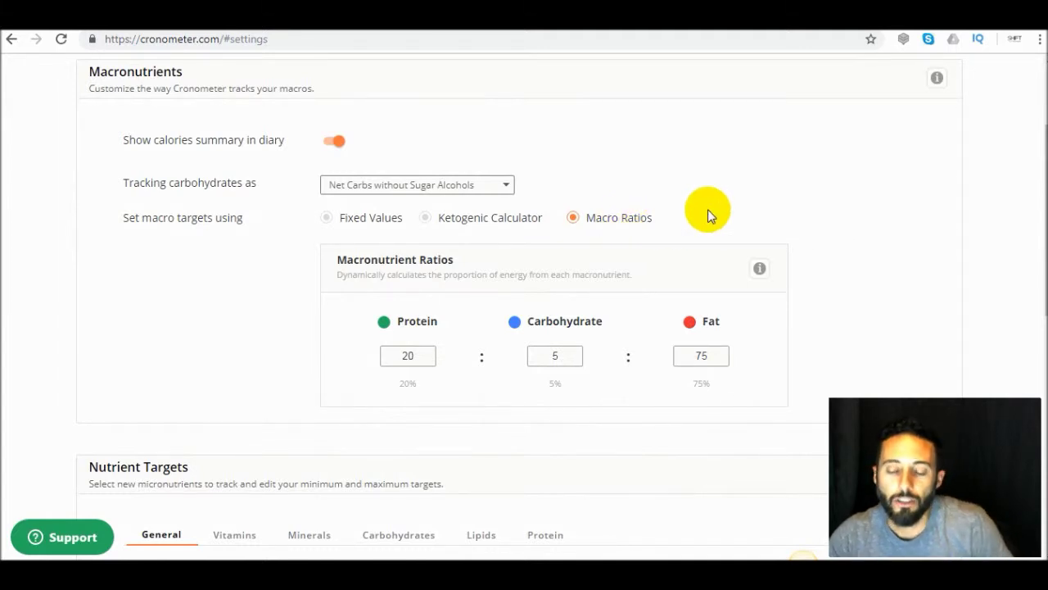
scroll(708, 215, "up", 1)
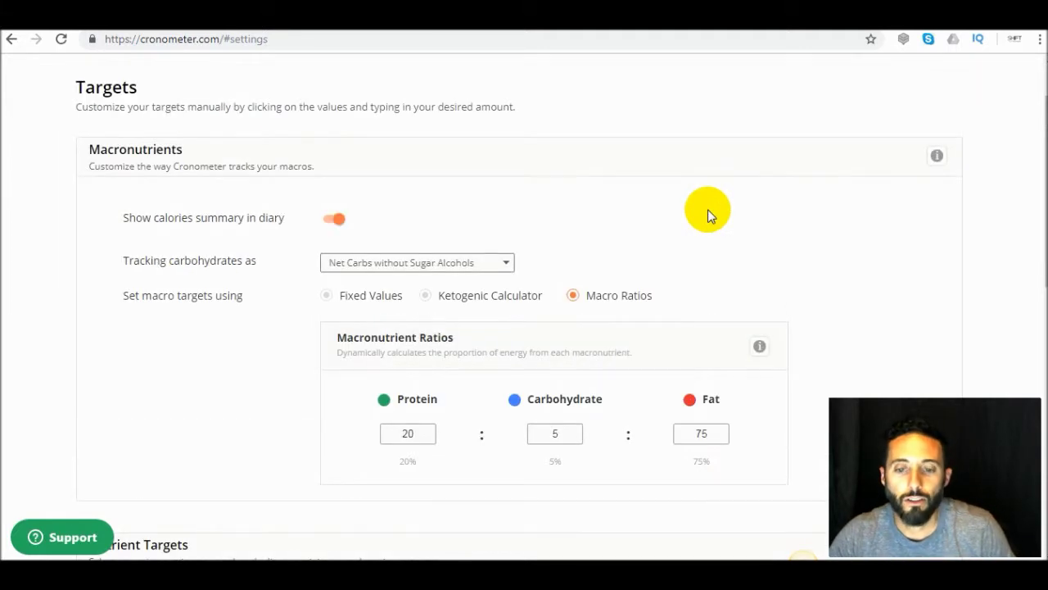
scroll(707, 212, "down", 1)
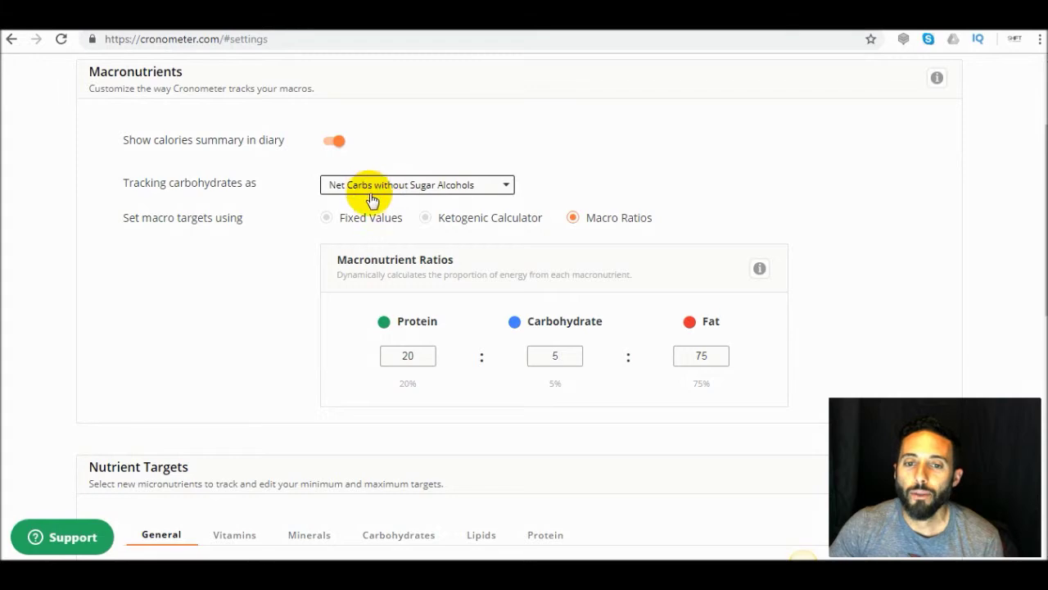
Look through the general, vitamin and mineral nutrient targets and the diet type options on the Targets page
scroll(799, 172, "down", 4)
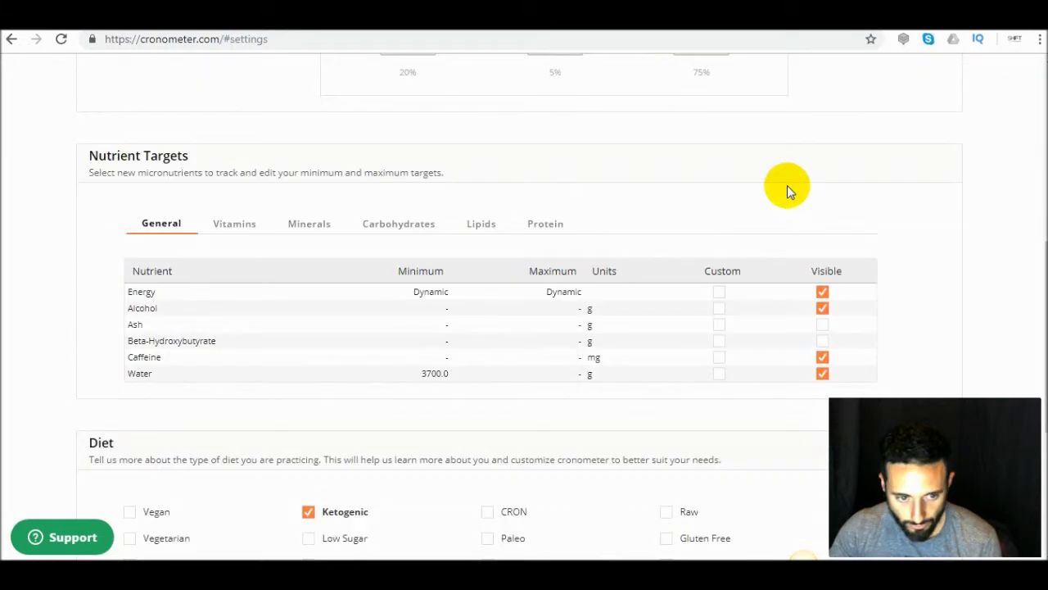
left_click(232, 230)
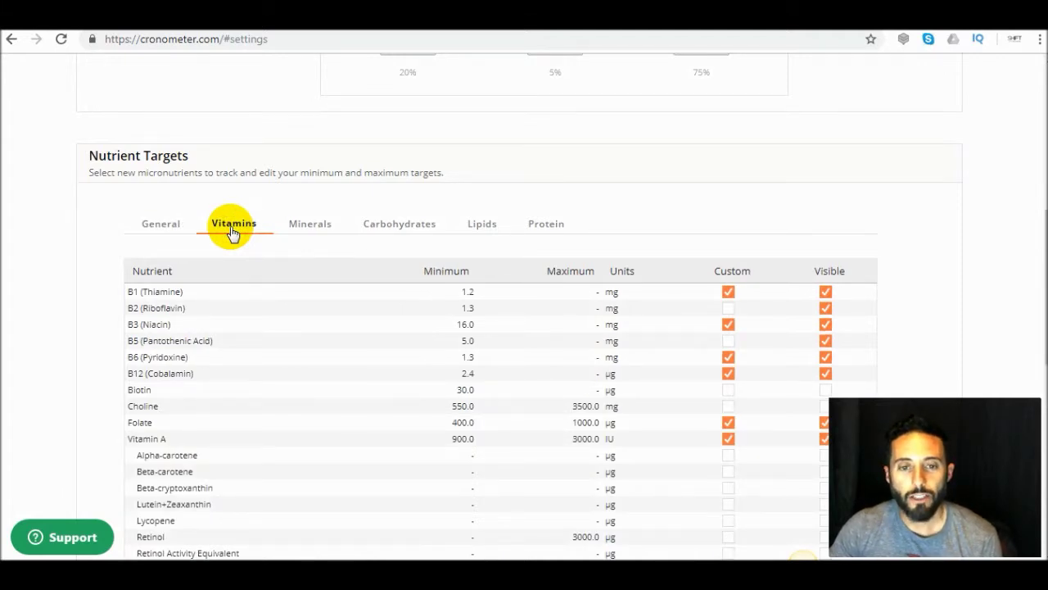
left_click(309, 232)
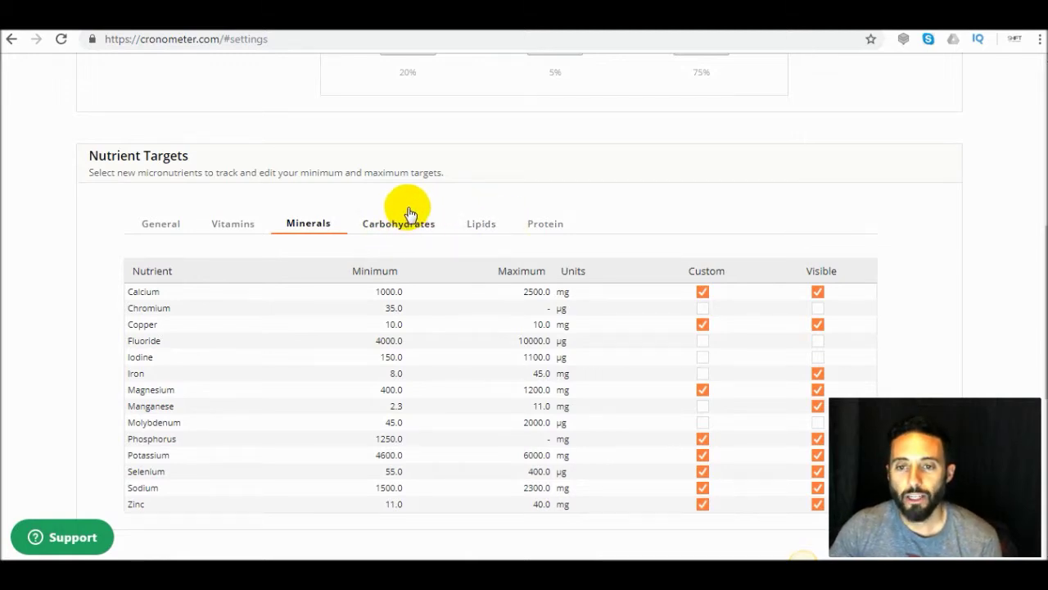
scroll(409, 213, "up", 2)
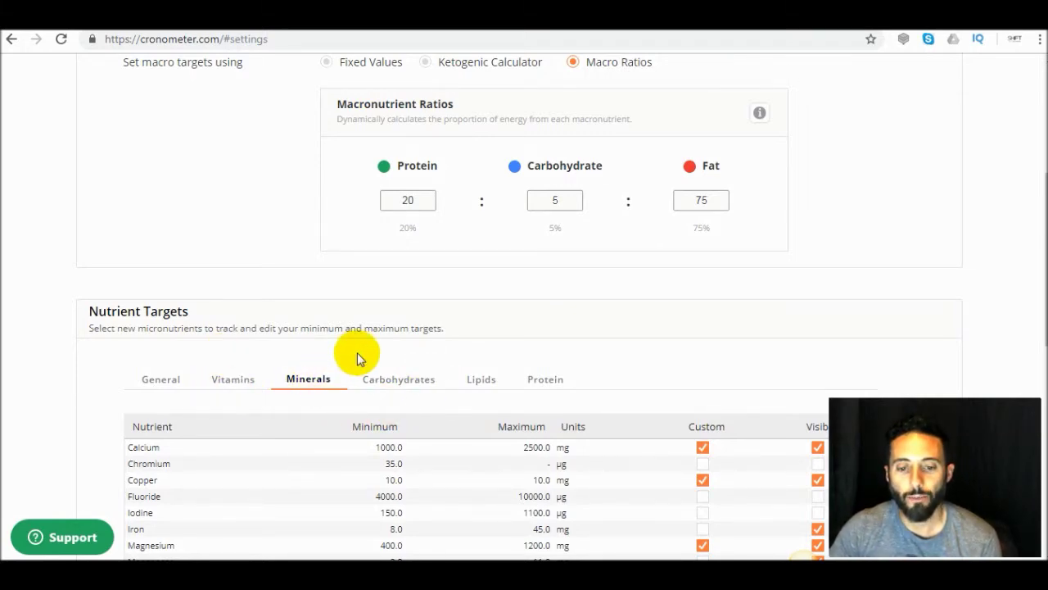
scroll(354, 358, "down", 3)
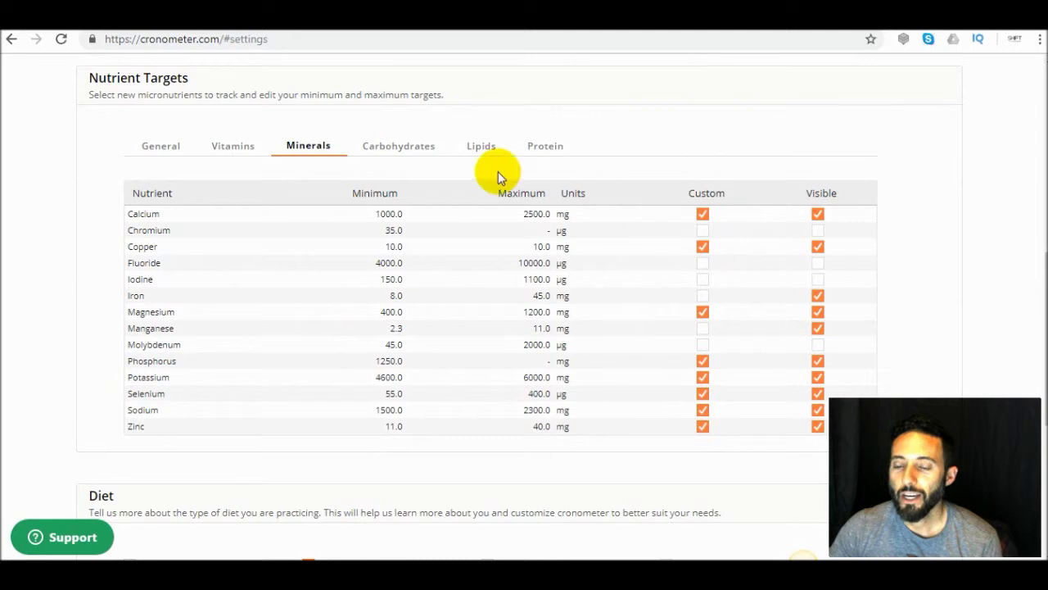
scroll(538, 326, "down", 3)
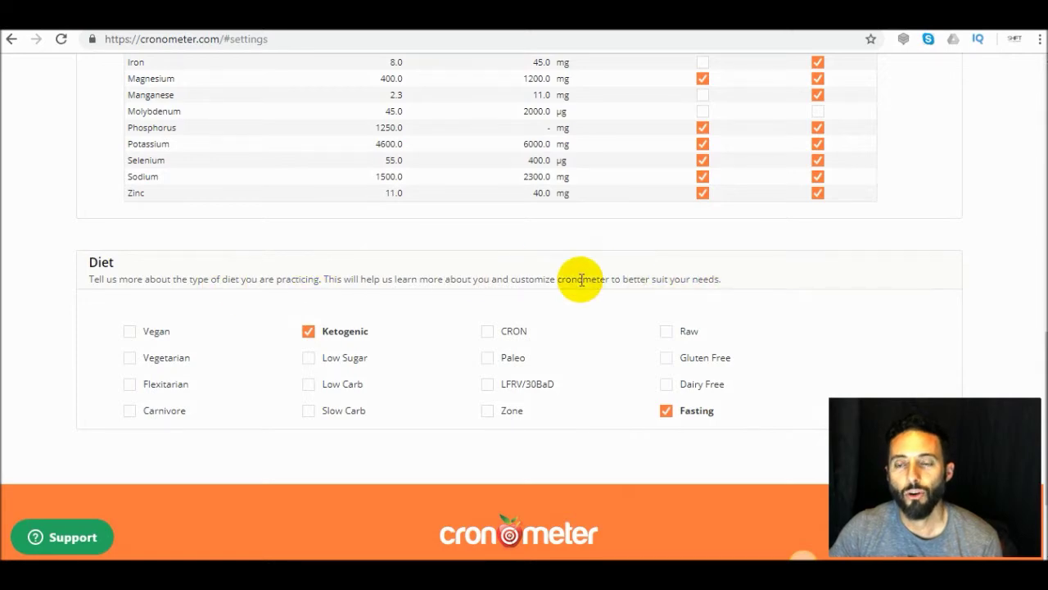
scroll(580, 279, "up", 5)
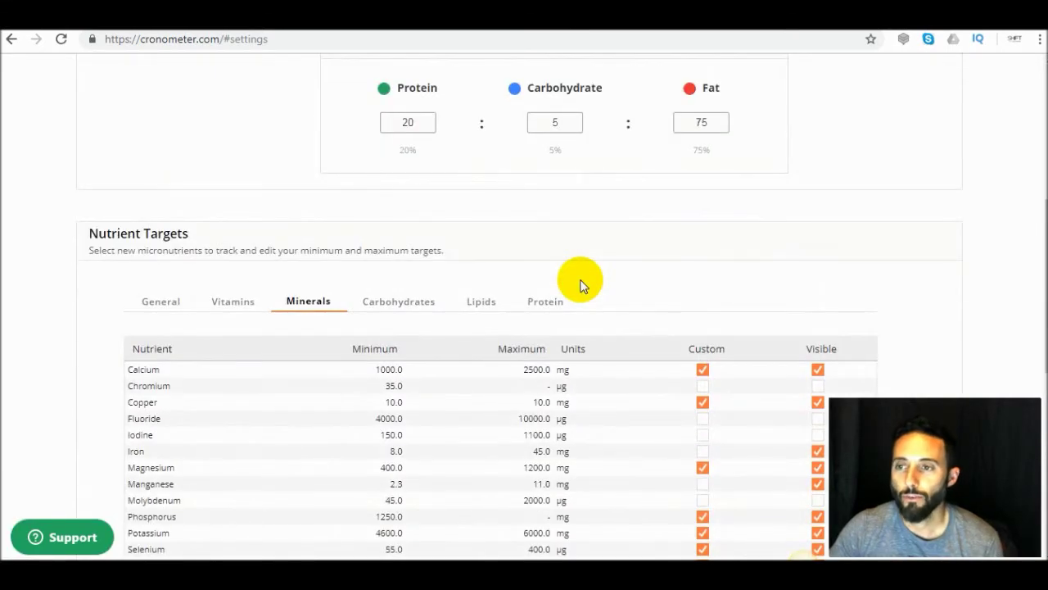
scroll(580, 282, "up", 5)
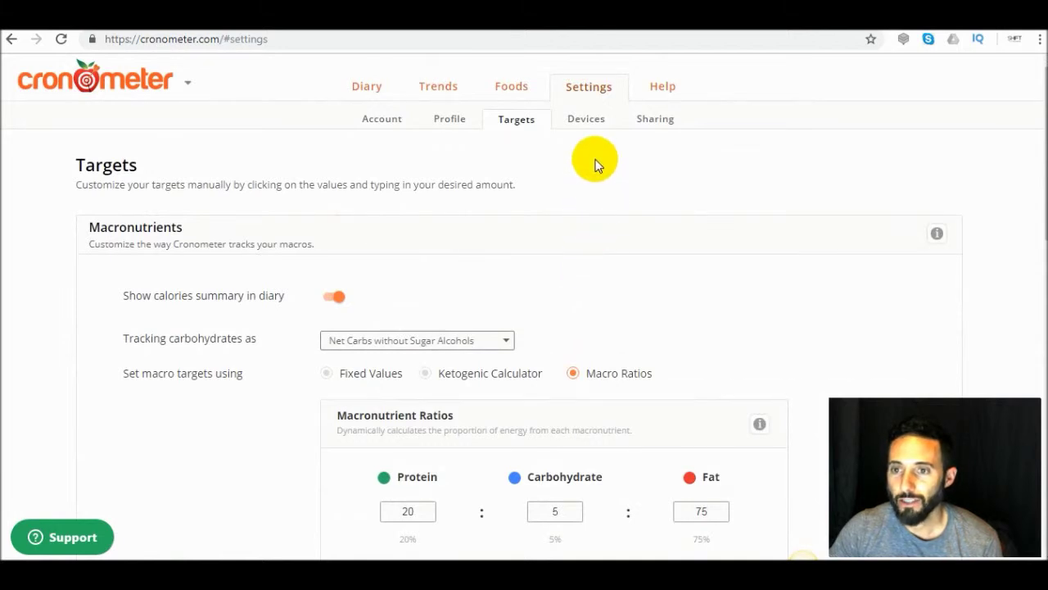
View the available apps and devices, and look through the friends and professionals sections of the Sharing settings
left_click(585, 123)
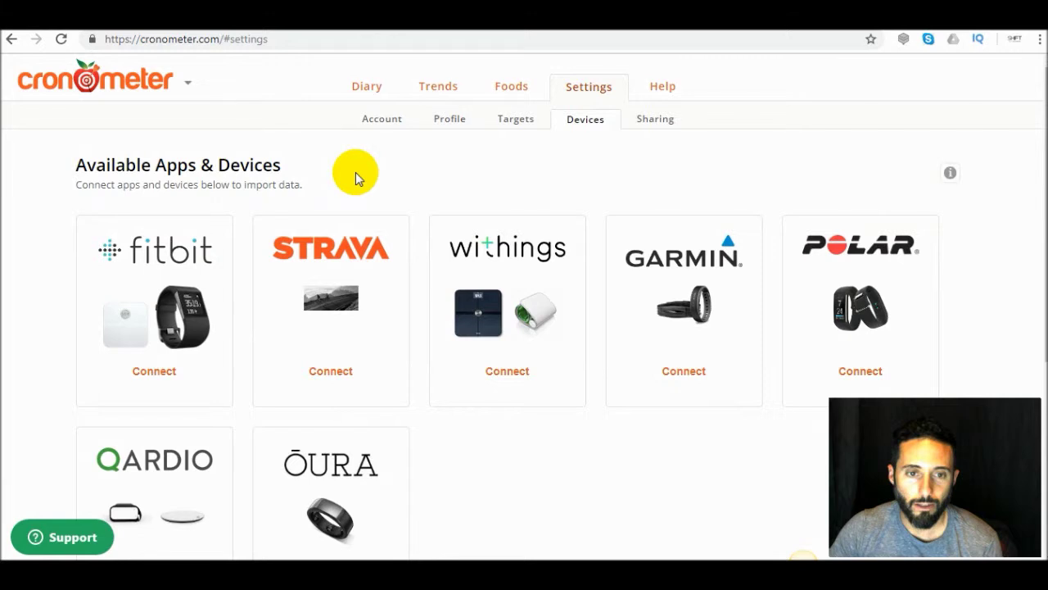
left_click(670, 124)
scroll(577, 250, "down", 2)
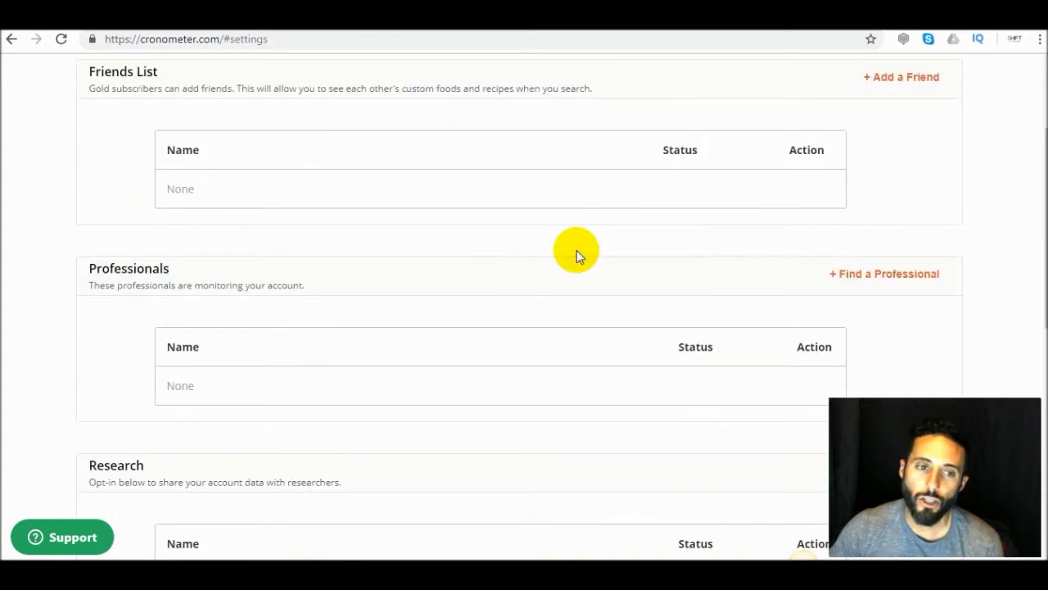
scroll(336, 301, "up", 2)
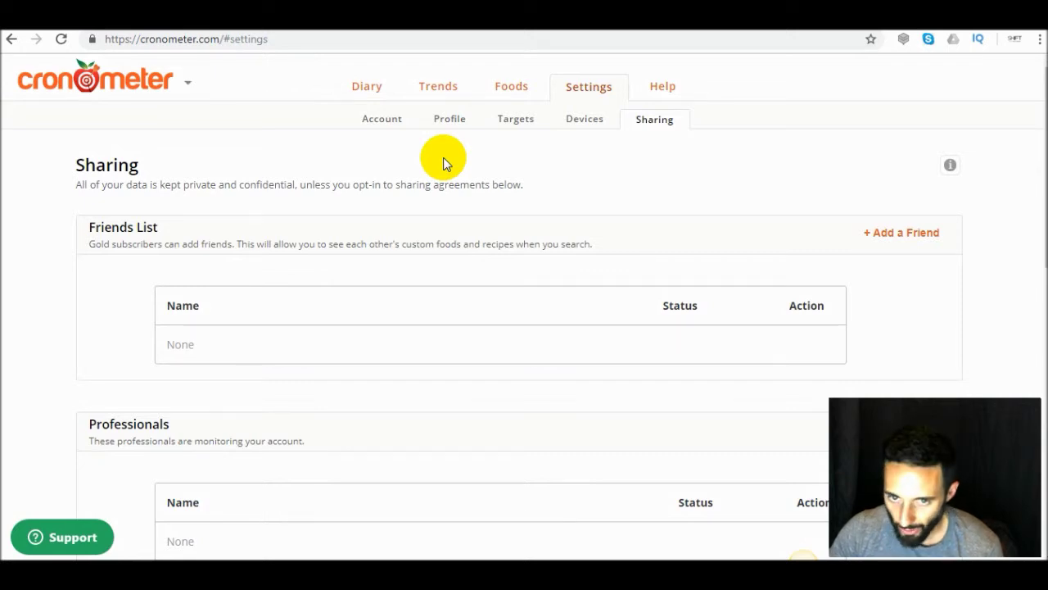
Return to the diary and review the calories summary, macronutrient targets and detailed nutrient tables for the day
left_click(367, 88)
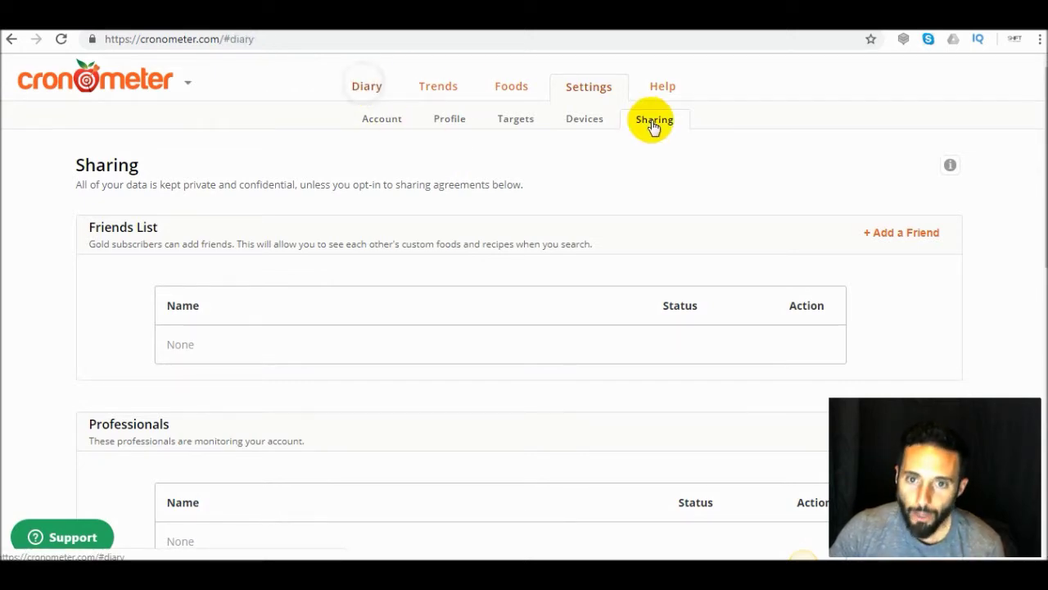
scroll(562, 152, "down", 3)
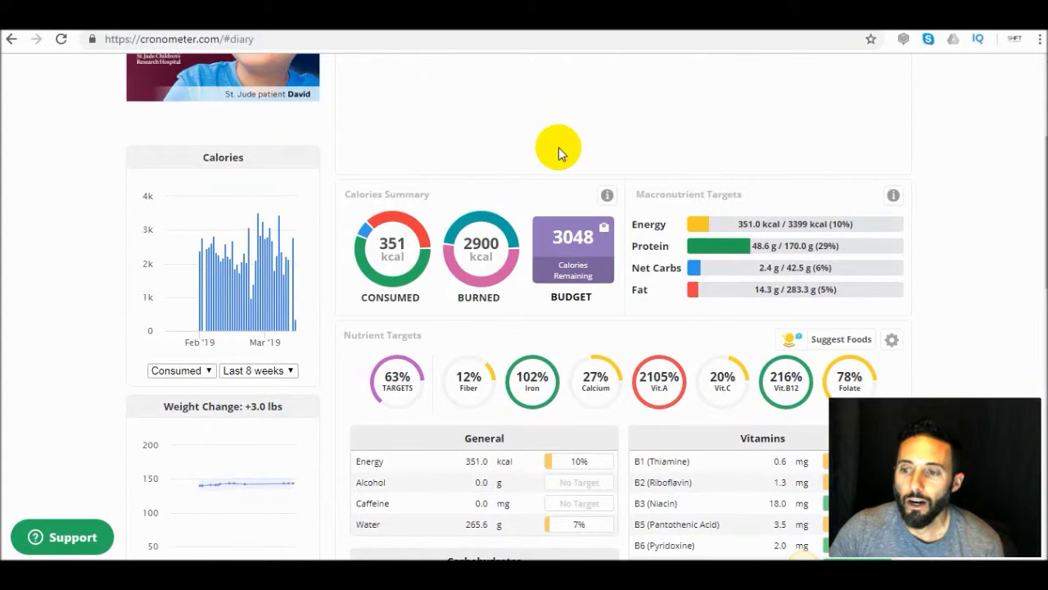
scroll(605, 144, "down", 2)
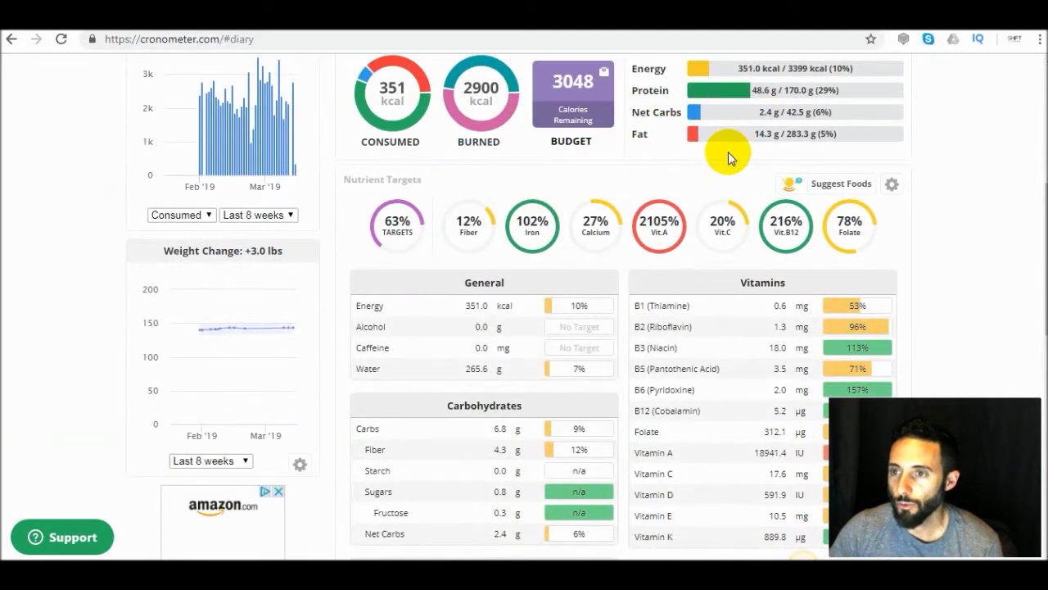
scroll(710, 151, "down", 4)
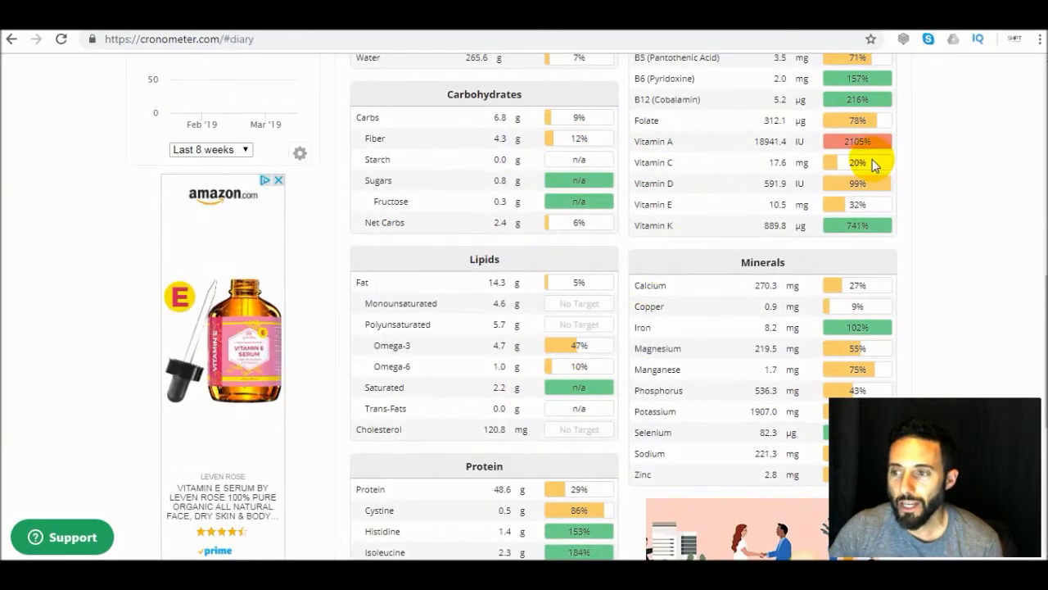
scroll(888, 159, "up", 5)
scroll(933, 156, "up", 4)
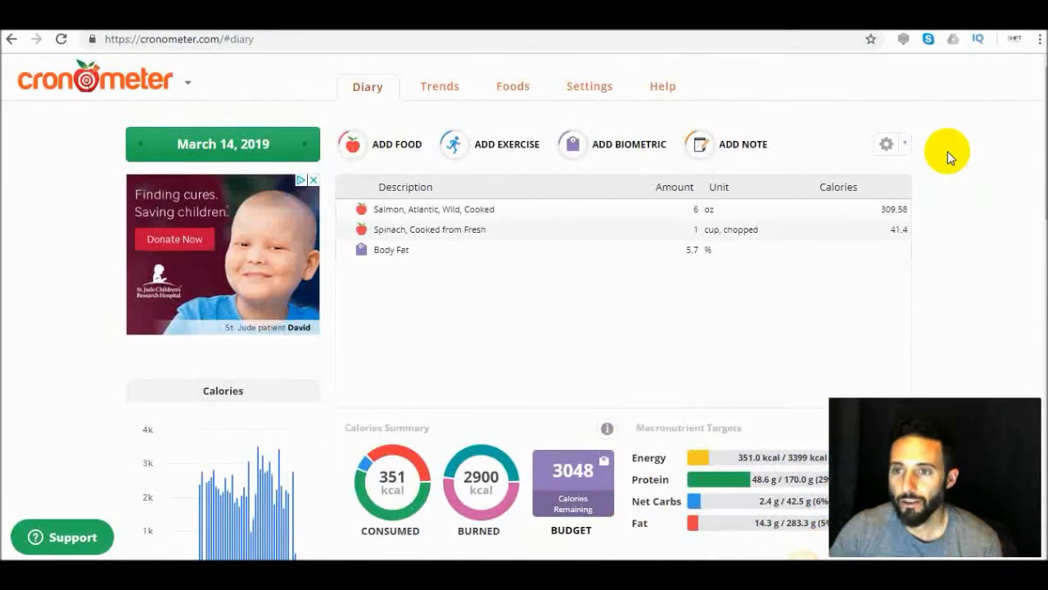